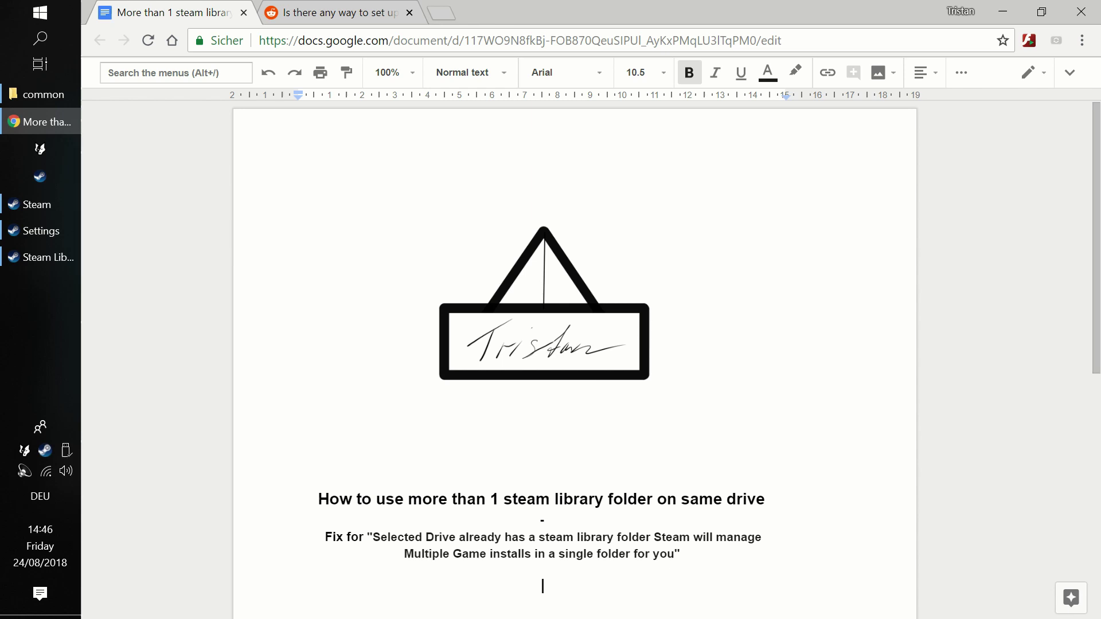
# - Minimize Chrome to reveal Steam's 'drive already has a library folder' warning
pyautogui.click(1004, 16)
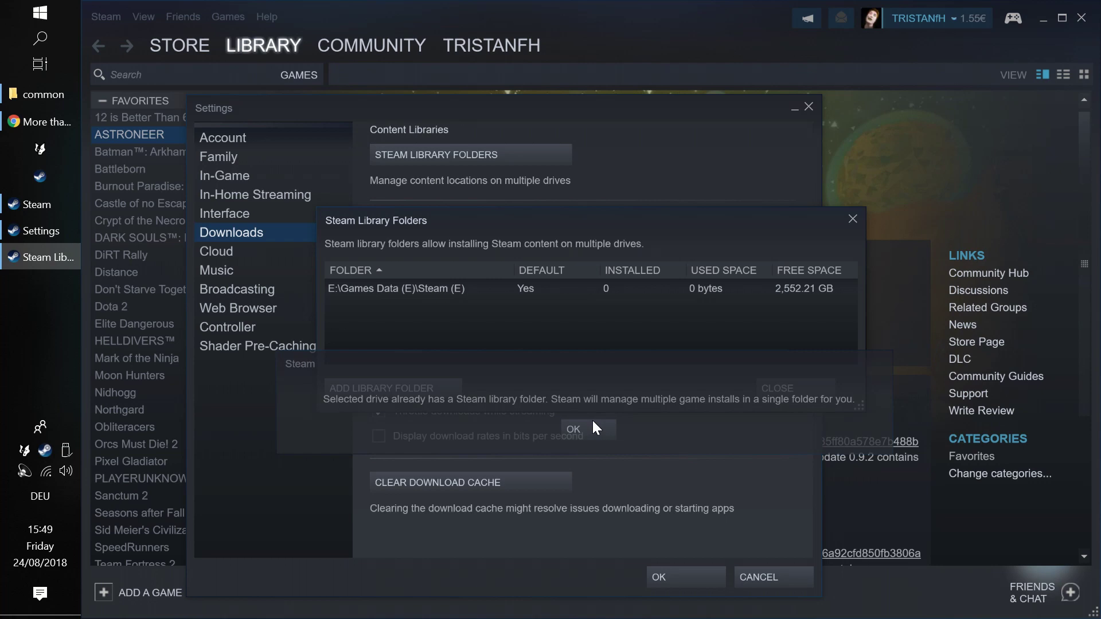
# - Dismiss the library-folder error and exit Steam from its taskbar icon
pyautogui.click(593, 424)
pyautogui.rightClick(61, 233)
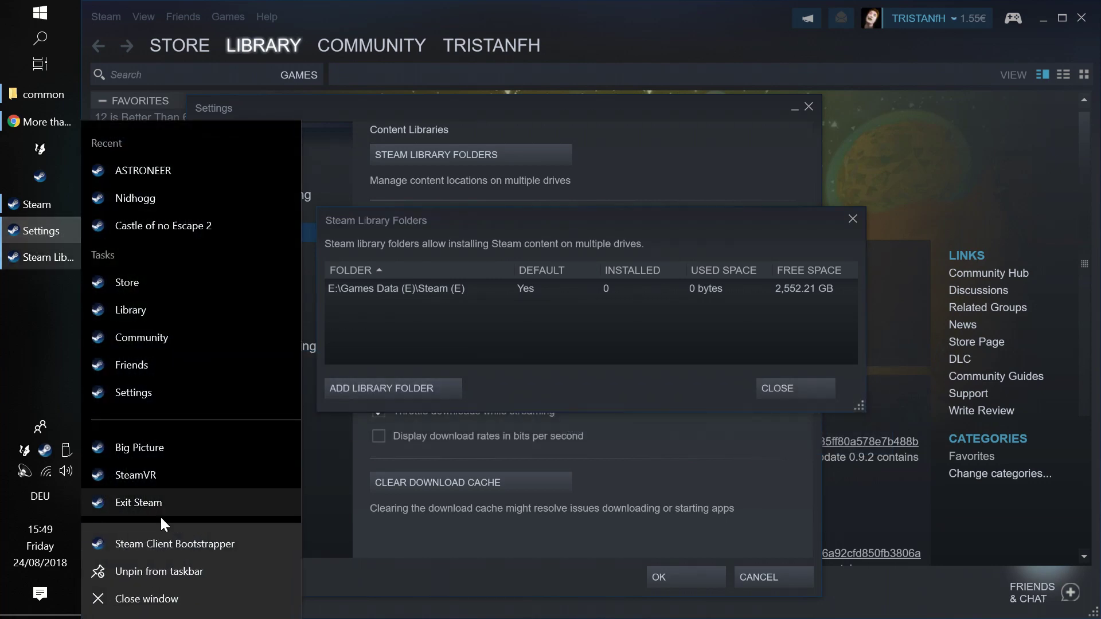
pyautogui.click(153, 514)
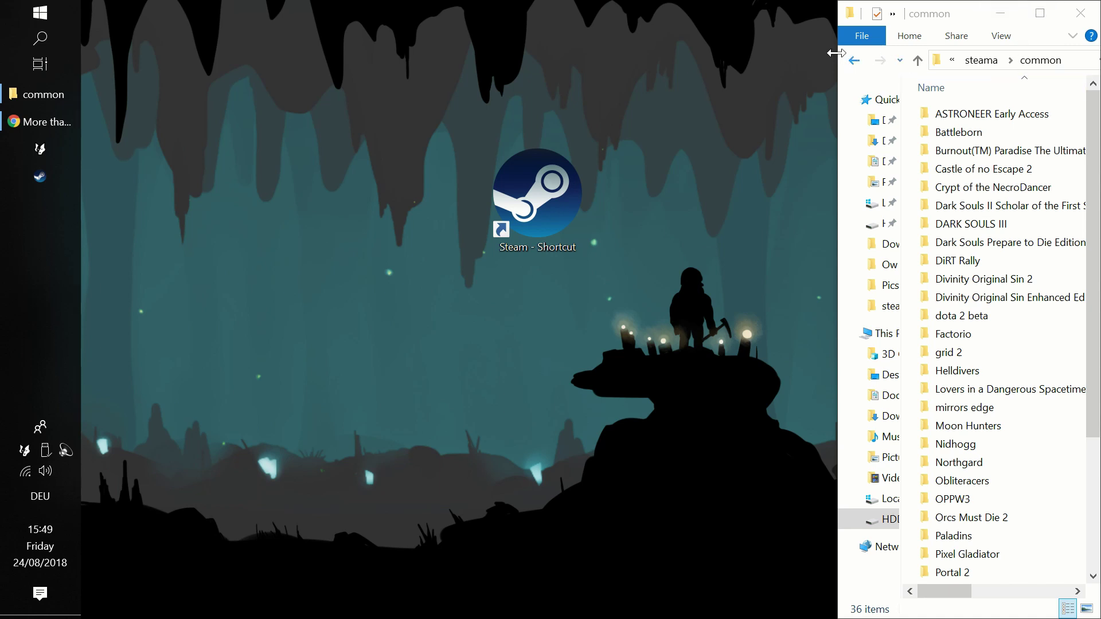
# - Go to the Steam shortcut's install location and open its steamapps folder
pyautogui.moveTo(838, 75); pyautogui.dragTo(769, 76)
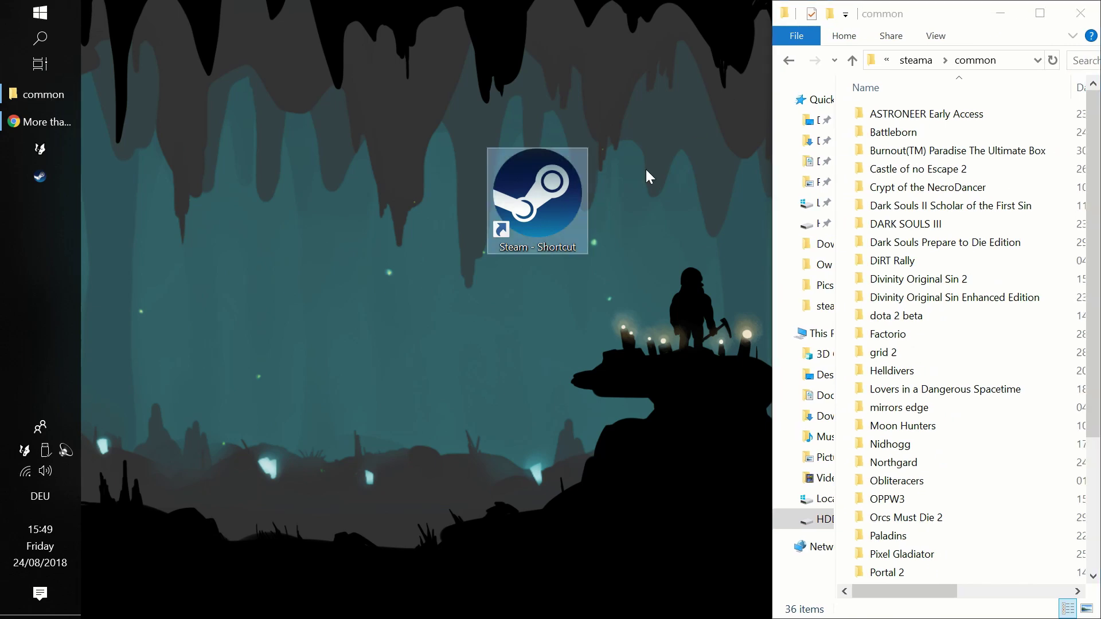
pyautogui.rightClick(533, 178)
pyautogui.click(574, 209)
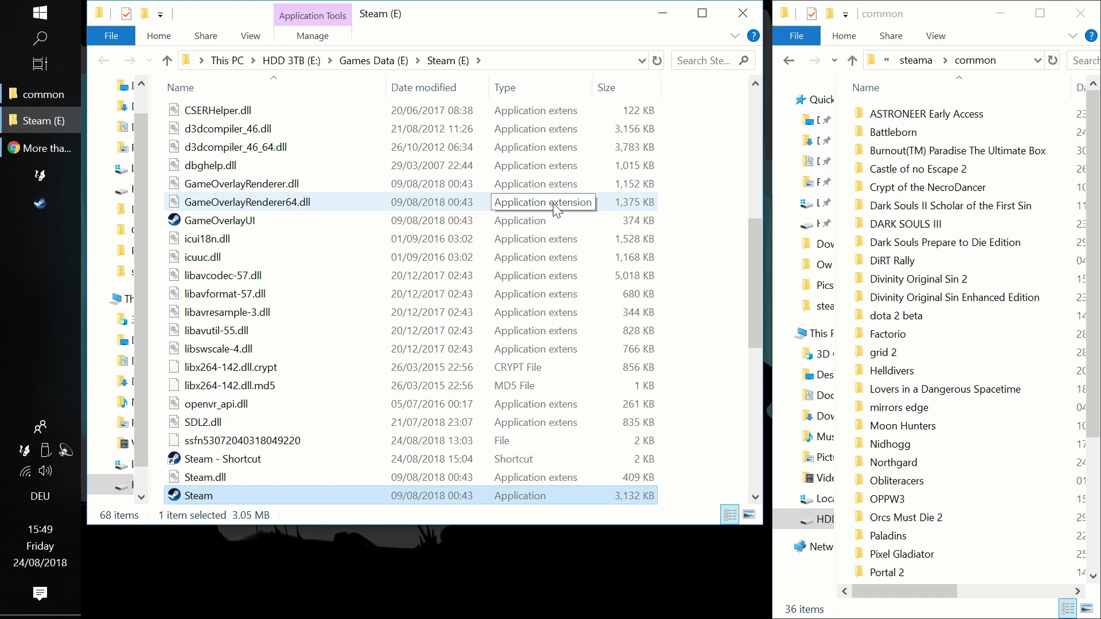
pyautogui.scroll(2, 487, 251)
pyautogui.scroll(5, 486, 252)
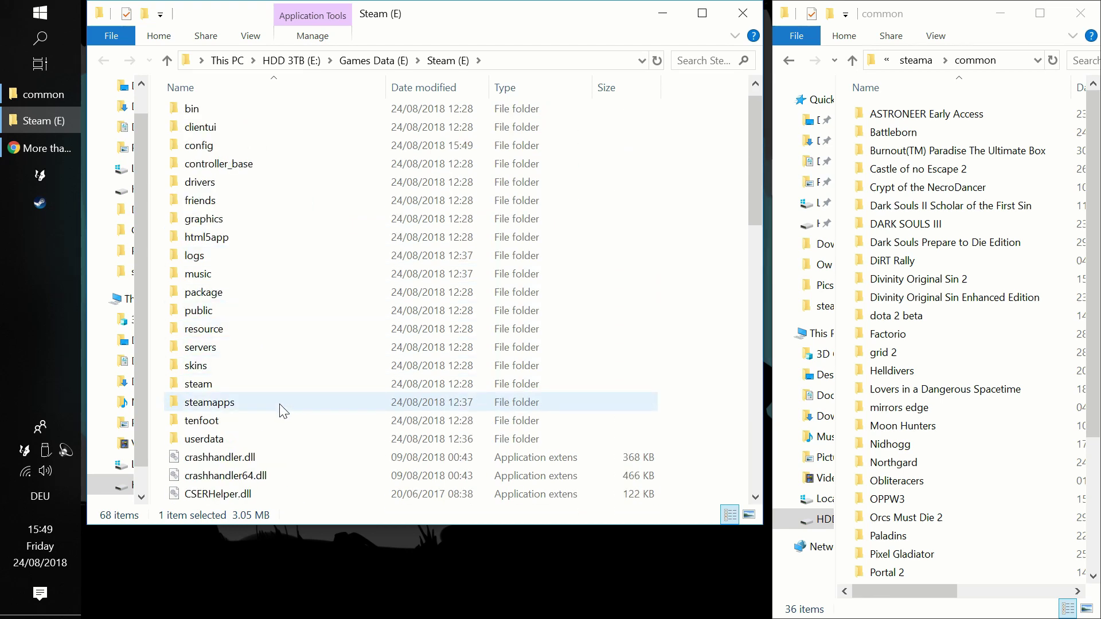
pyautogui.click(282, 407)
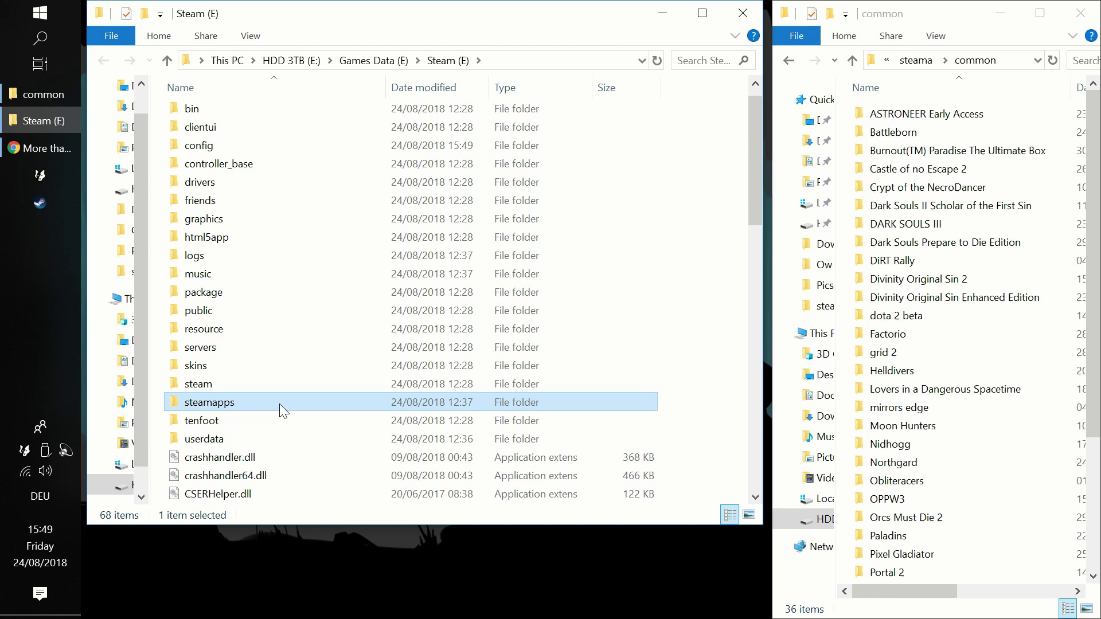
pyautogui.doubleClick(280, 404)
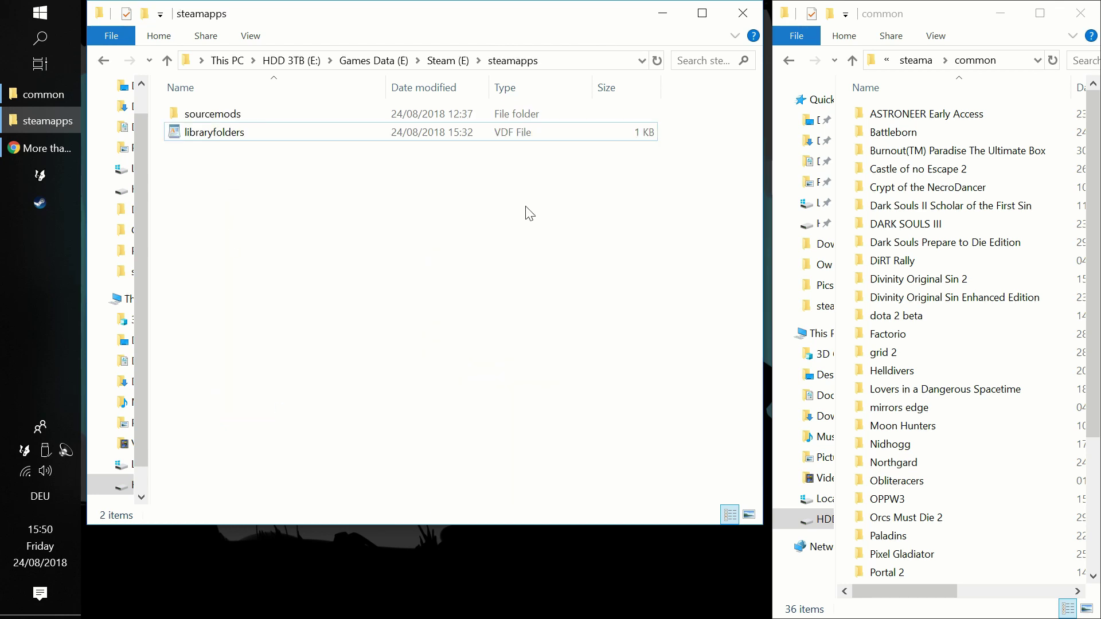
# - Open the libraryfolders file in WordPad
pyautogui.moveTo(532, 169); pyautogui.dragTo(435, 138)
pyautogui.rightClick(287, 132)
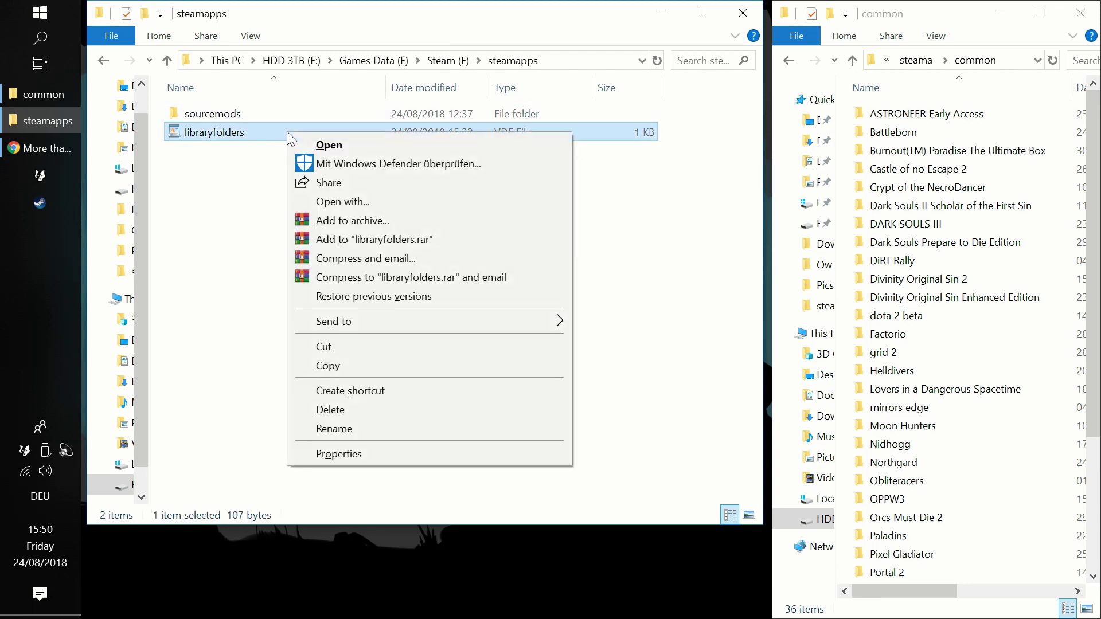
pyautogui.click(357, 199)
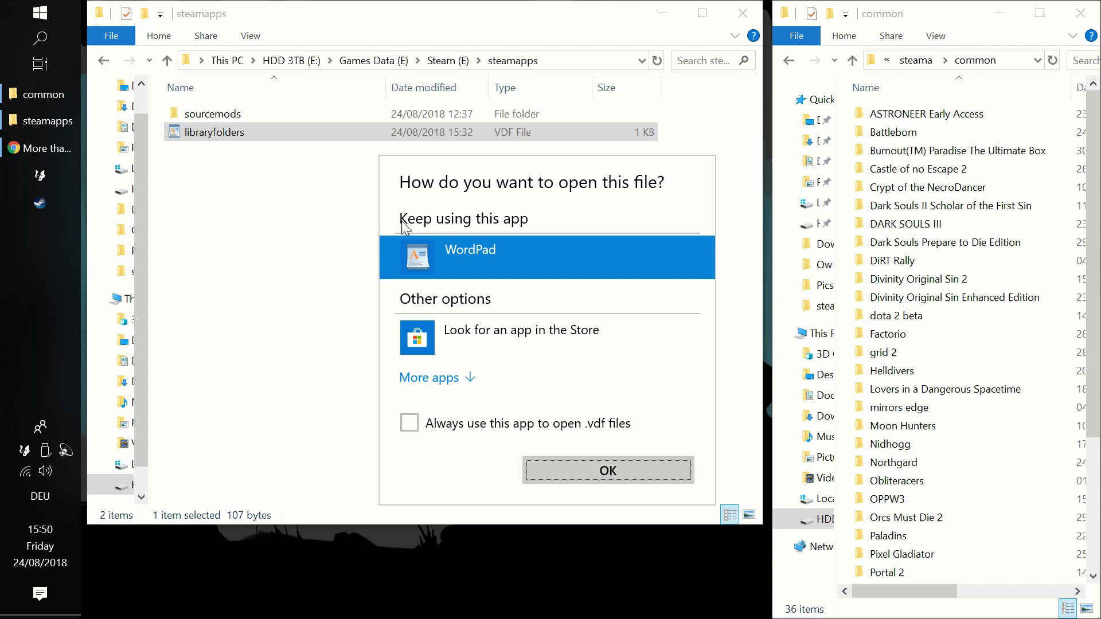
pyautogui.click(442, 247)
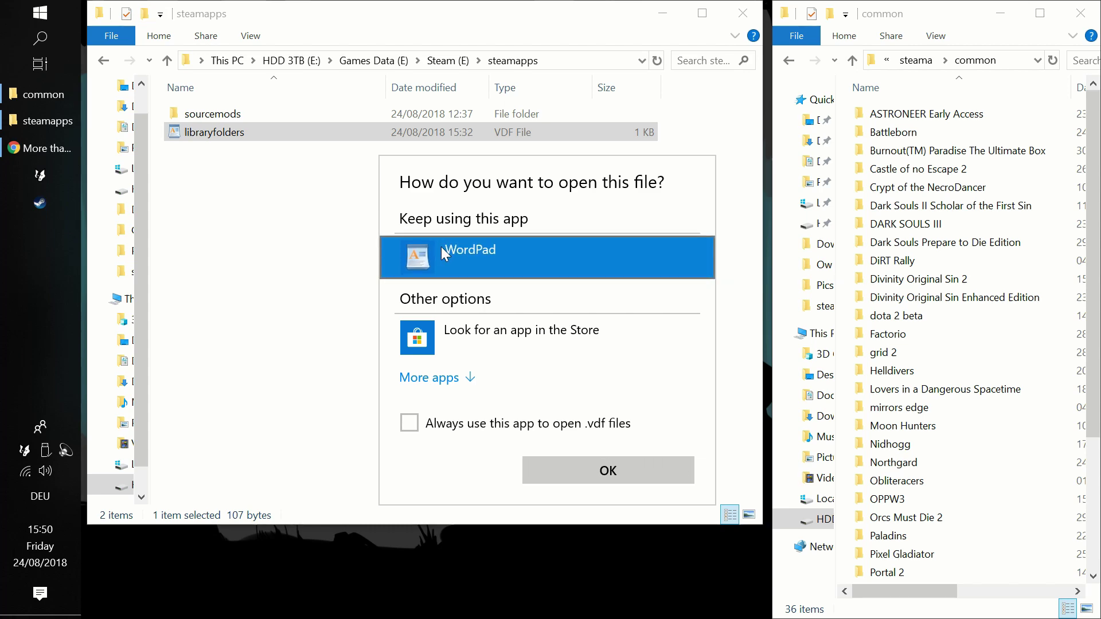
pyautogui.doubleClick(442, 246)
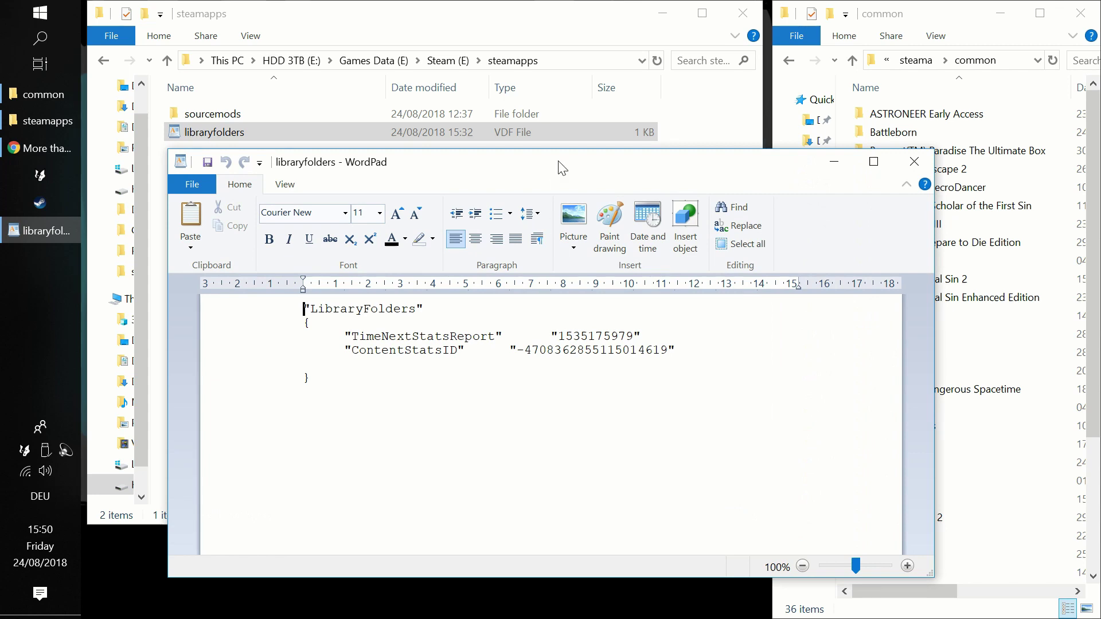
# - Dock WordPad on the left and take a widened Explorer up to Games Data (E)
pyautogui.moveTo(561, 167); pyautogui.dragTo(84, 152)
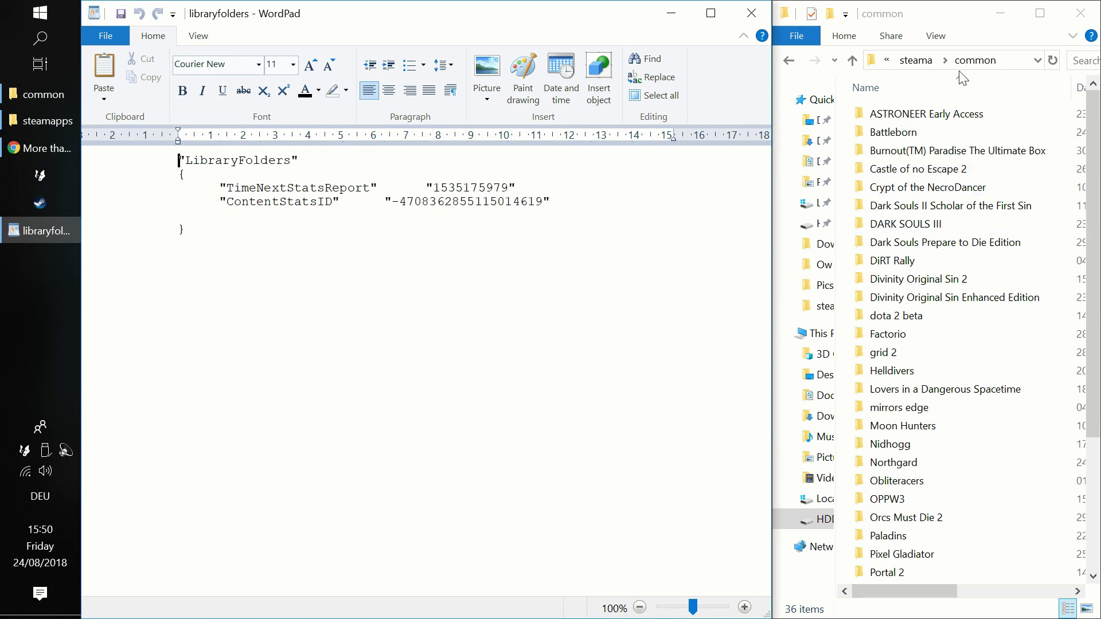
pyautogui.click(915, 60)
pyautogui.click(909, 59)
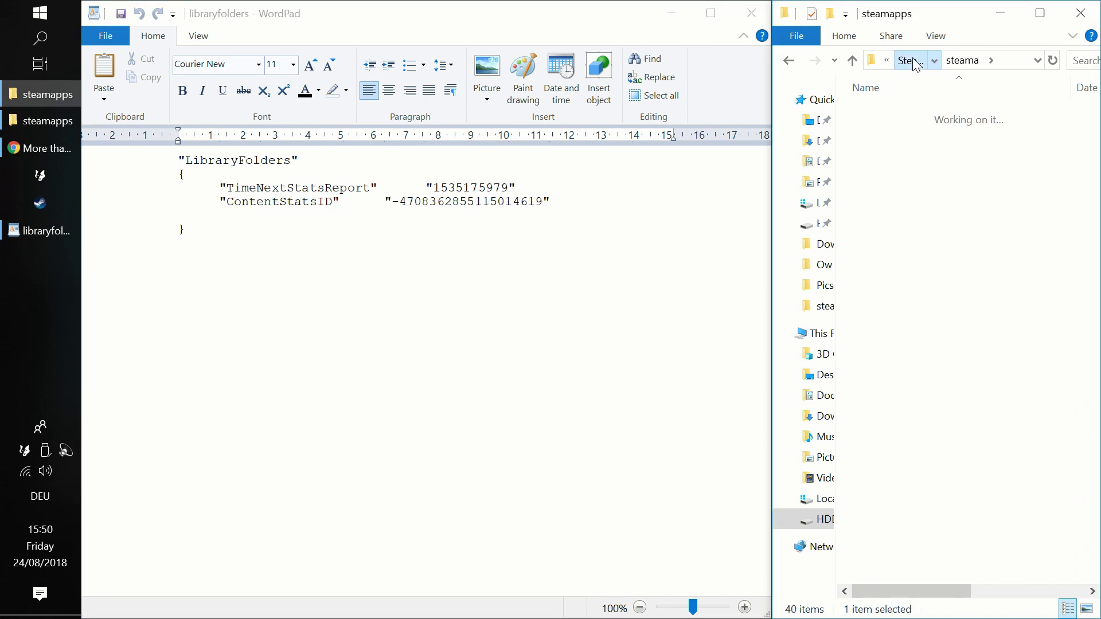
pyautogui.click(909, 60)
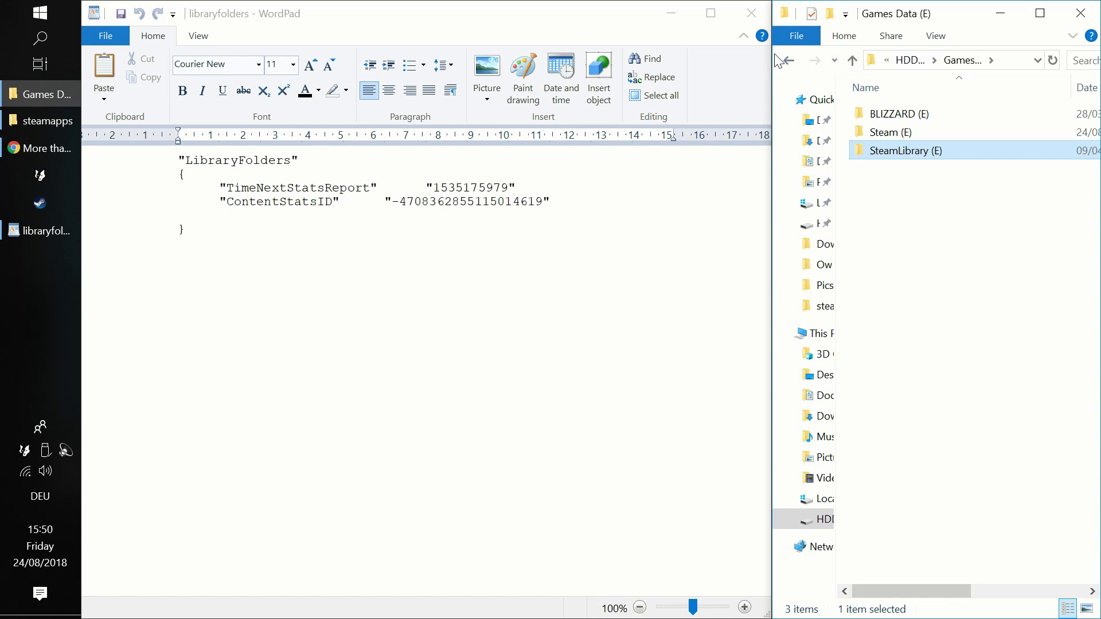
pyautogui.moveTo(772, 61); pyautogui.dragTo(305, 83)
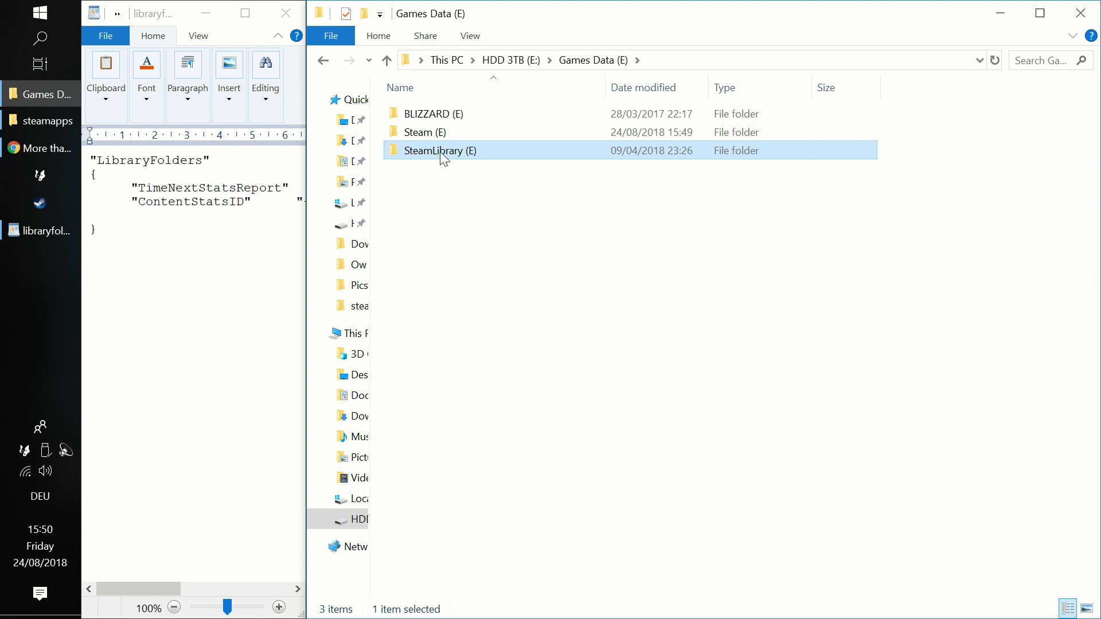
pyautogui.hotkey('alt', 'Tab')
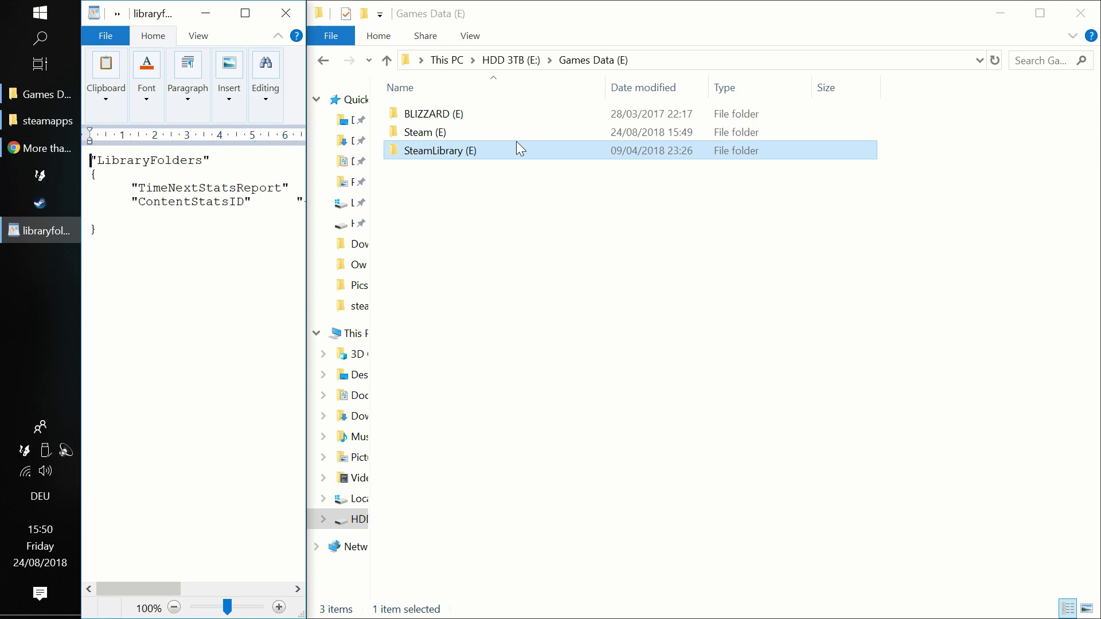
pyautogui.click(500, 152)
# - Copy E:\Games Data (E)\SteamLibrary (E) from Steam Screenshots (E)'s Properties Location field
pyautogui.doubleClick(505, 152)
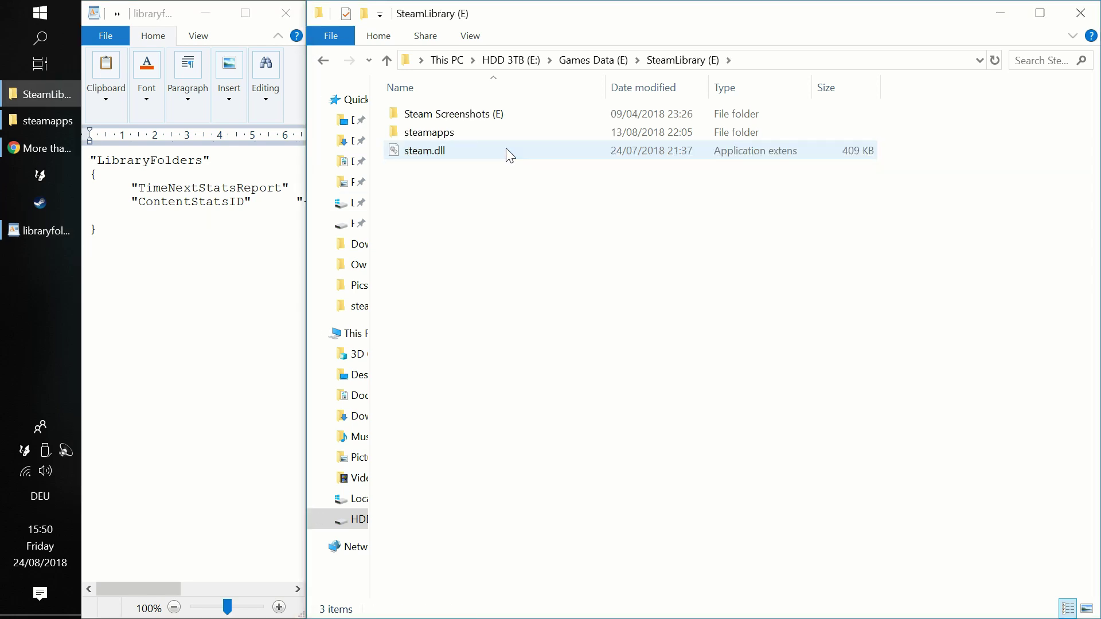
pyautogui.click(495, 124)
pyautogui.rightClick(496, 126)
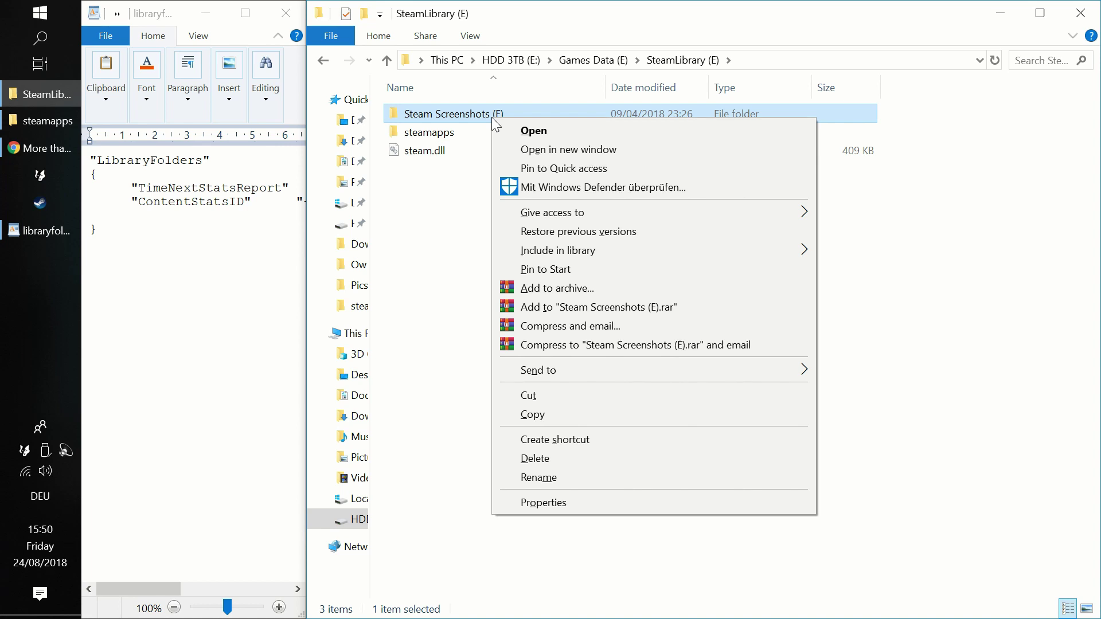
pyautogui.click(603, 505)
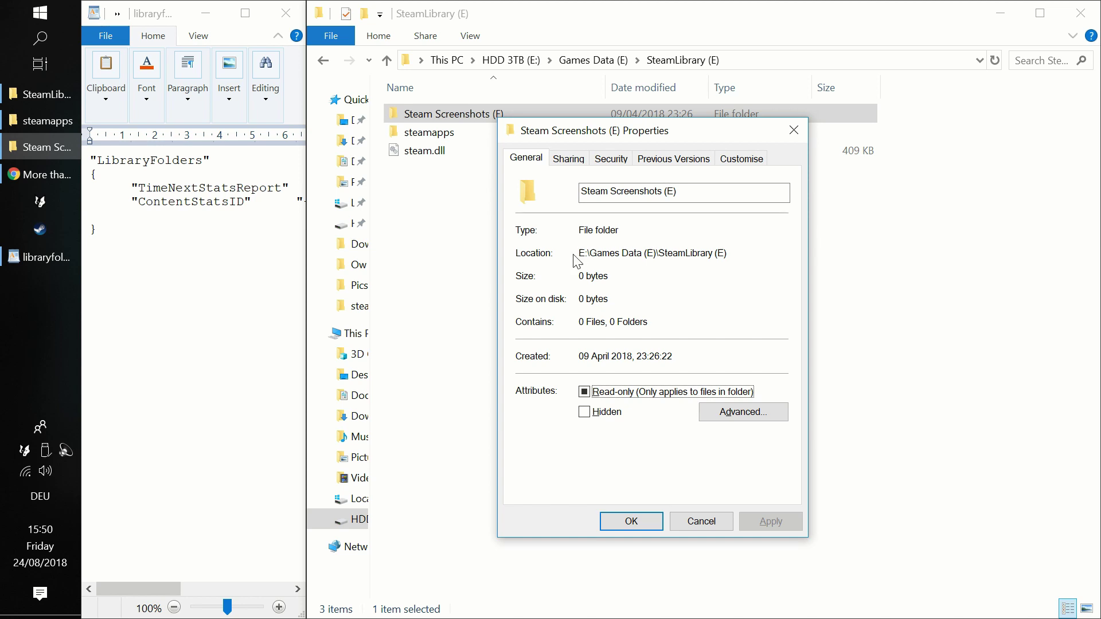
pyautogui.moveTo(579, 253); pyautogui.dragTo(726, 253)
pyautogui.hotkey('ctrl', 'c')
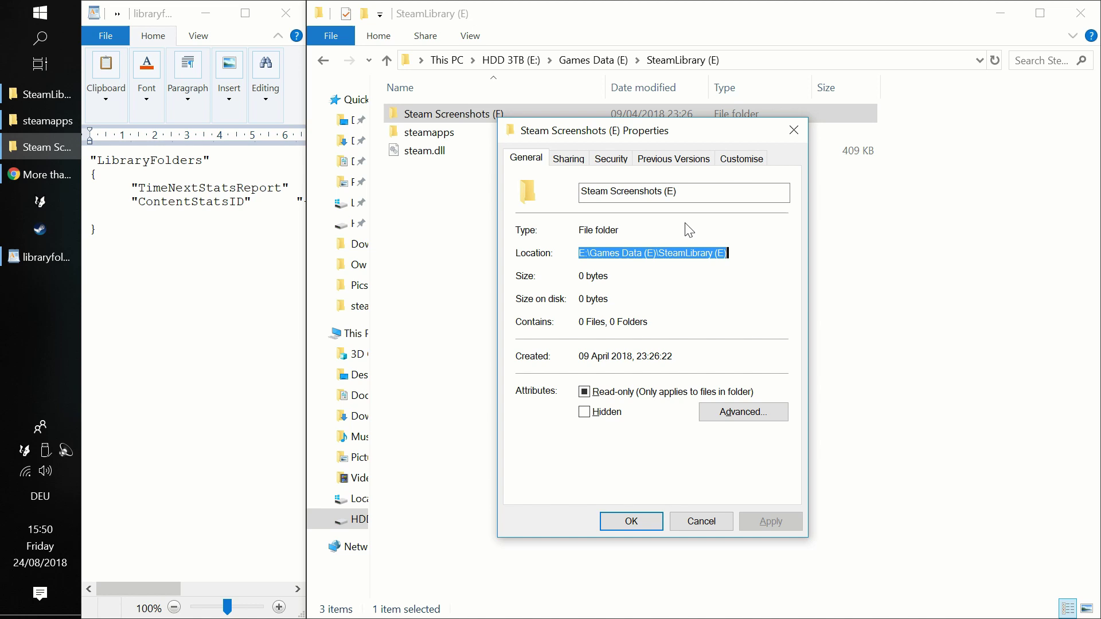
pyautogui.rightClick(672, 251)
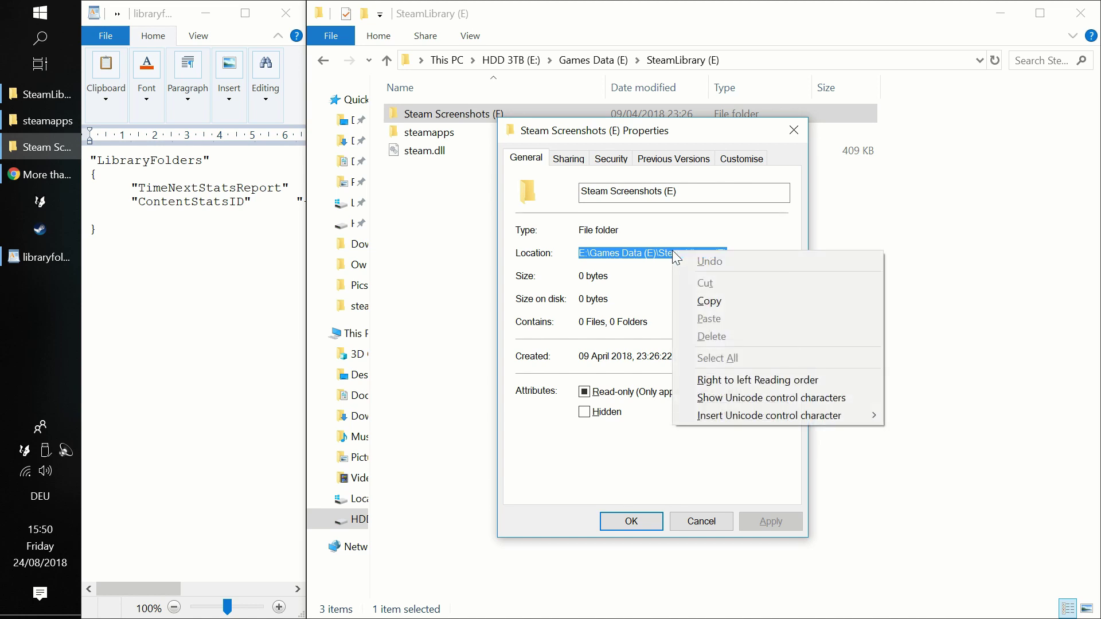
pyautogui.click(720, 302)
pyautogui.click(646, 516)
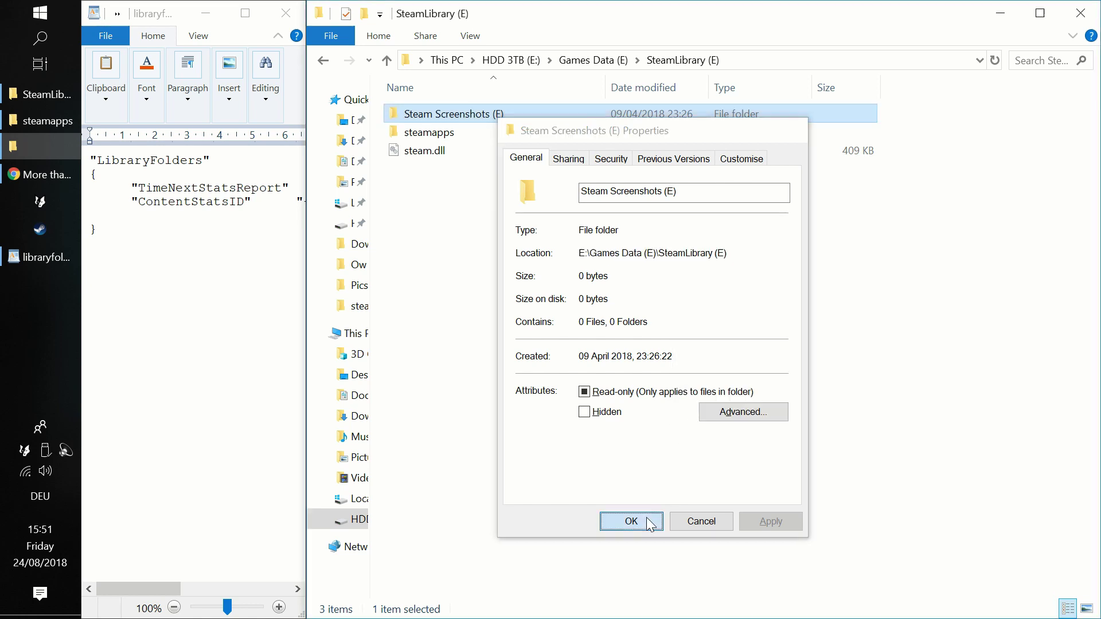
# - Maximize WordPad and add a "2" entry below ContentStatsID with the pasted library path
pyautogui.click(1001, 14)
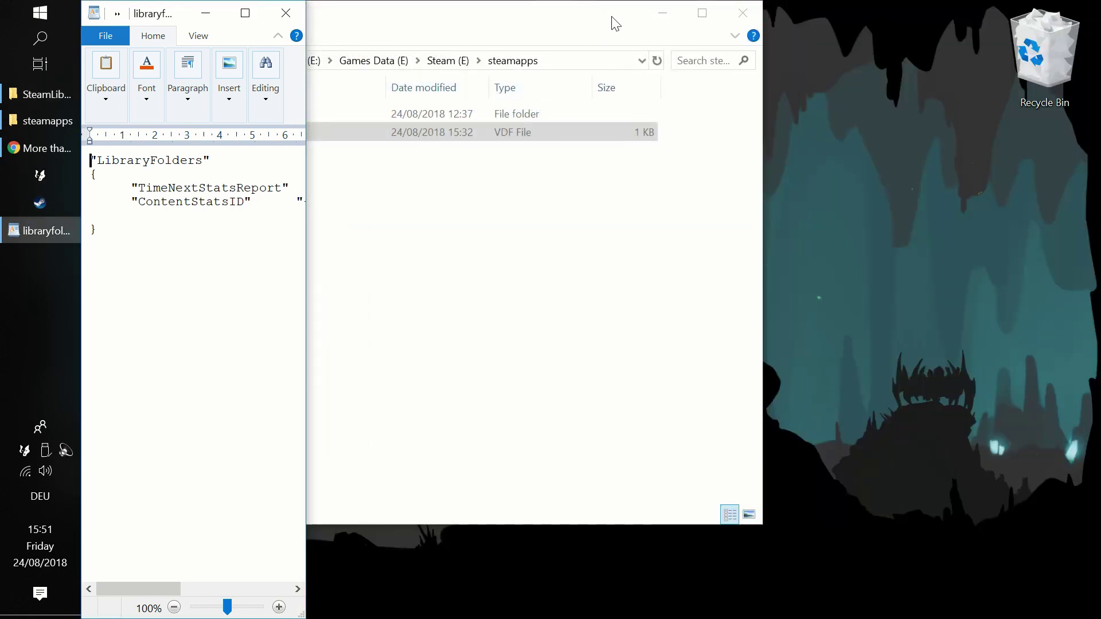
pyautogui.click(245, 14)
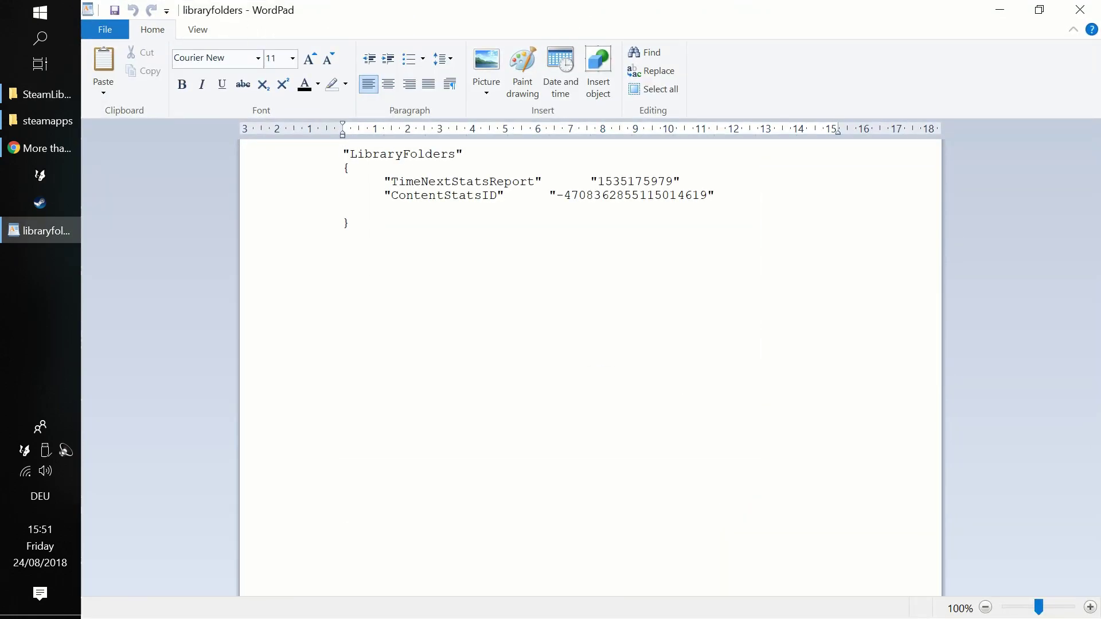
pyautogui.click(716, 195)
pyautogui.press('Return')
pyautogui.write('"2"')
pyautogui.press('Tab')
pyautogui.press('Tab')
pyautogui.write('"')
pyautogui.hotkey('ctrl', 'v')
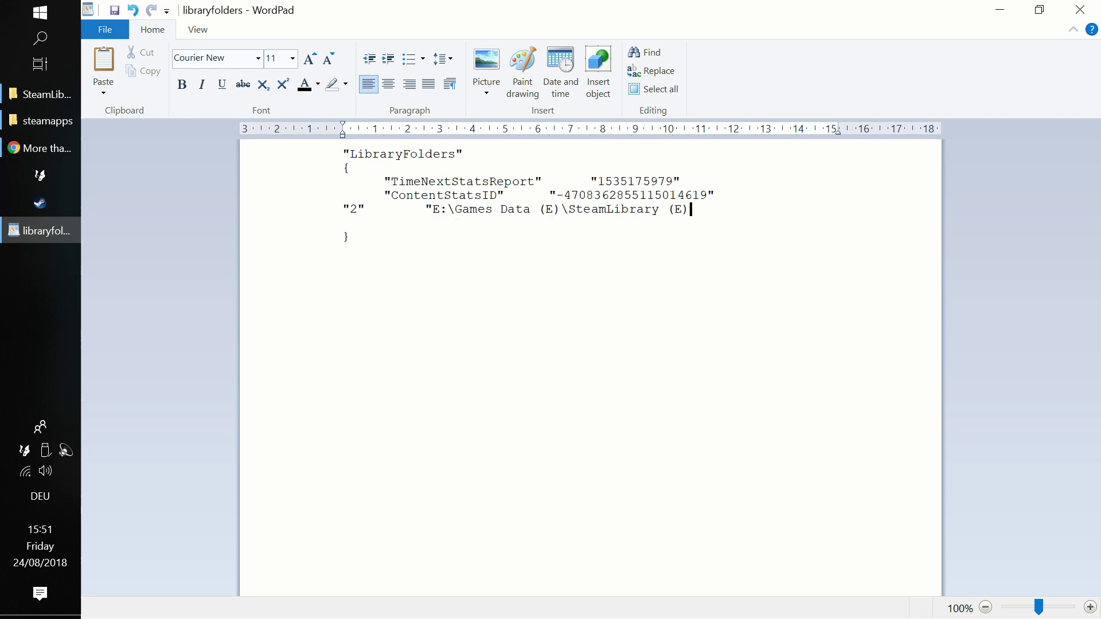
# - Remove stray characters, double the path's backslashes, and save libraryfolders
pyautogui.write('"!')
pyautogui.press('BackSpace')
pyautogui.write('drth')
pyautogui.press('BackSpace')
pyautogui.press('BackSpace')
pyautogui.press('BackSpace')
pyautogui.press('BackSpace')
pyautogui.write('\\')
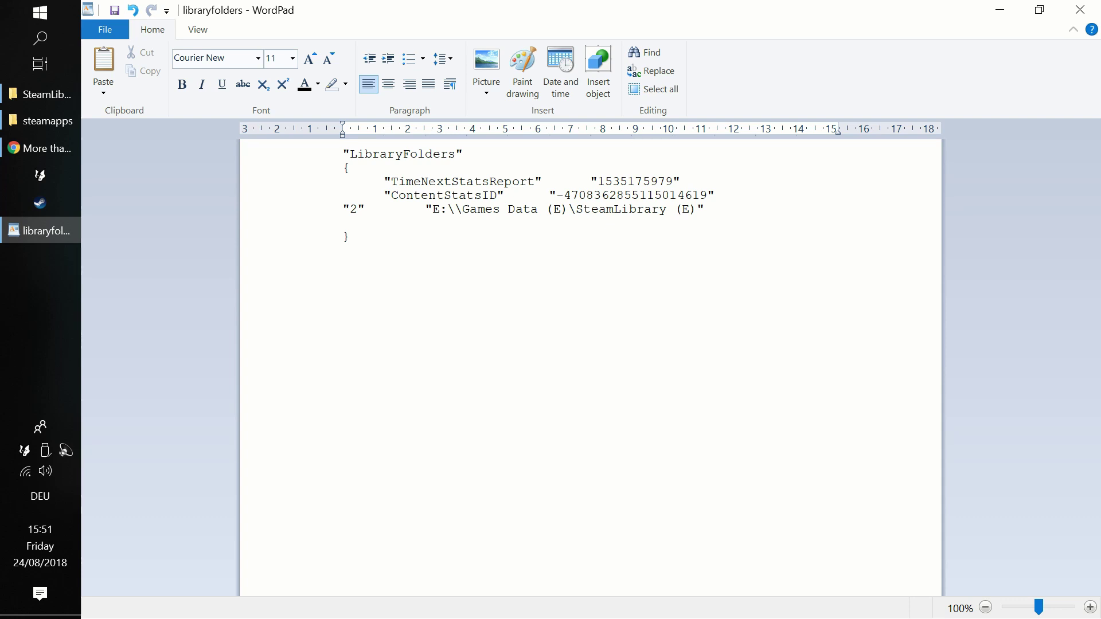
pyautogui.press('Right')
pyautogui.press('Right')
pyautogui.press('Right')
pyautogui.press('Right')
pyautogui.press('Right')
pyautogui.press('Right')
pyautogui.press('Right')
pyautogui.press('Right')
pyautogui.press('Right')
pyautogui.press('Right')
pyautogui.press('Right')
pyautogui.press('Right')
pyautogui.press('Right')
pyautogui.press('Right')
pyautogui.press('Right')
pyautogui.write('\\')
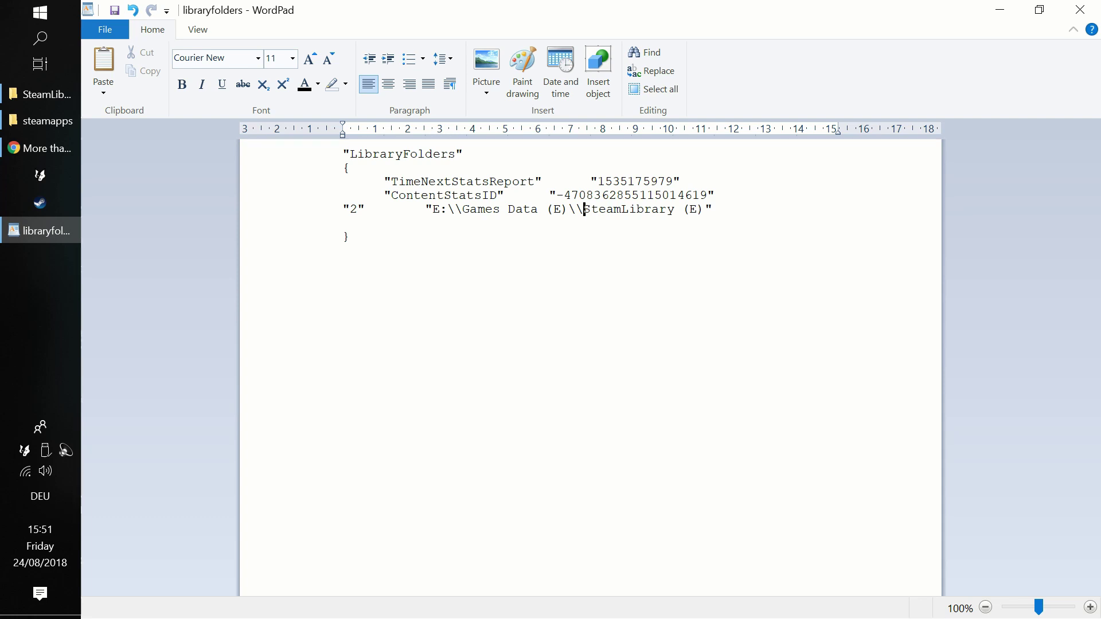
pyautogui.click(346, 251)
pyautogui.hotkey('shift', 'End')
pyautogui.click(122, 17)
# - Close WordPad and relaunch Steam from its desktop shortcut
pyautogui.click(1080, 9)
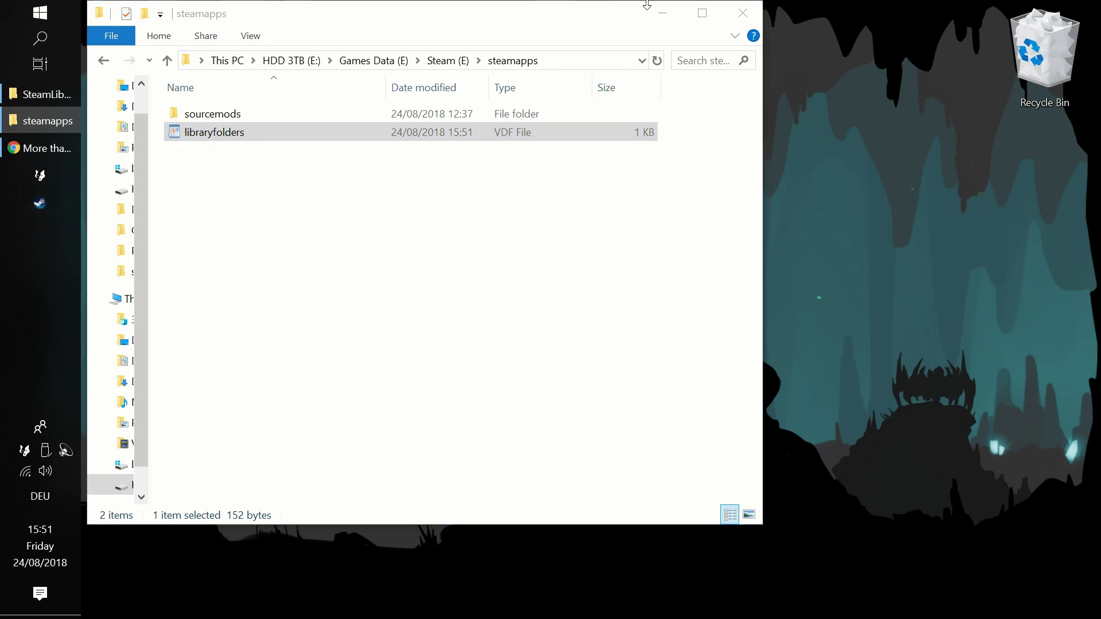
pyautogui.click(34, 617)
pyautogui.click(49, 201)
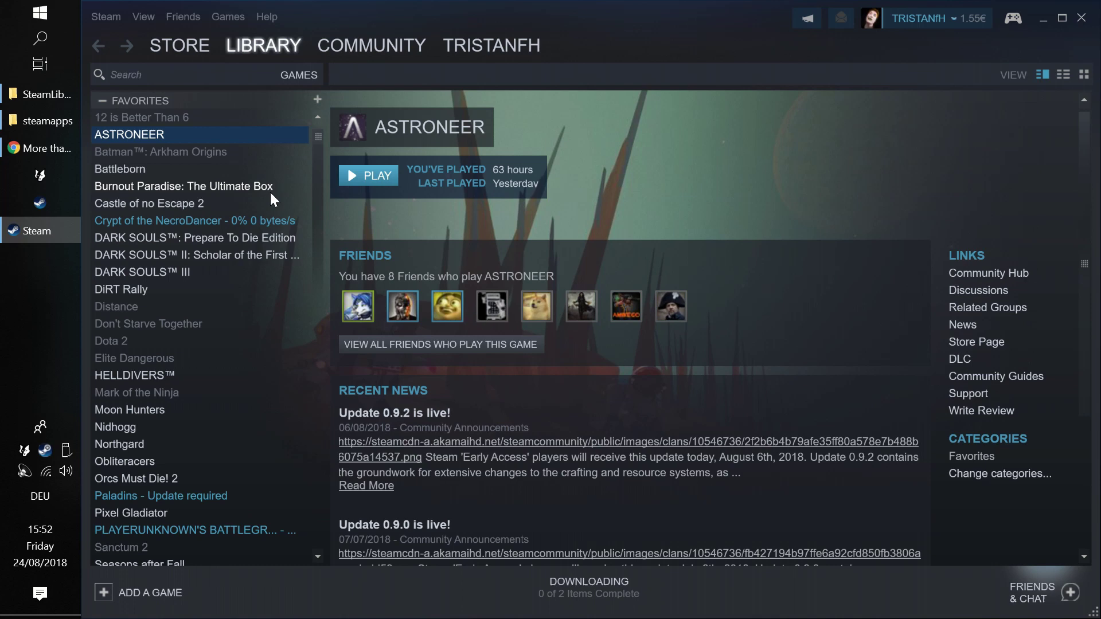
# - Make SteamLibrary (E) the default folder under Settings > Downloads > Steam Library Folders
pyautogui.click(105, 20)
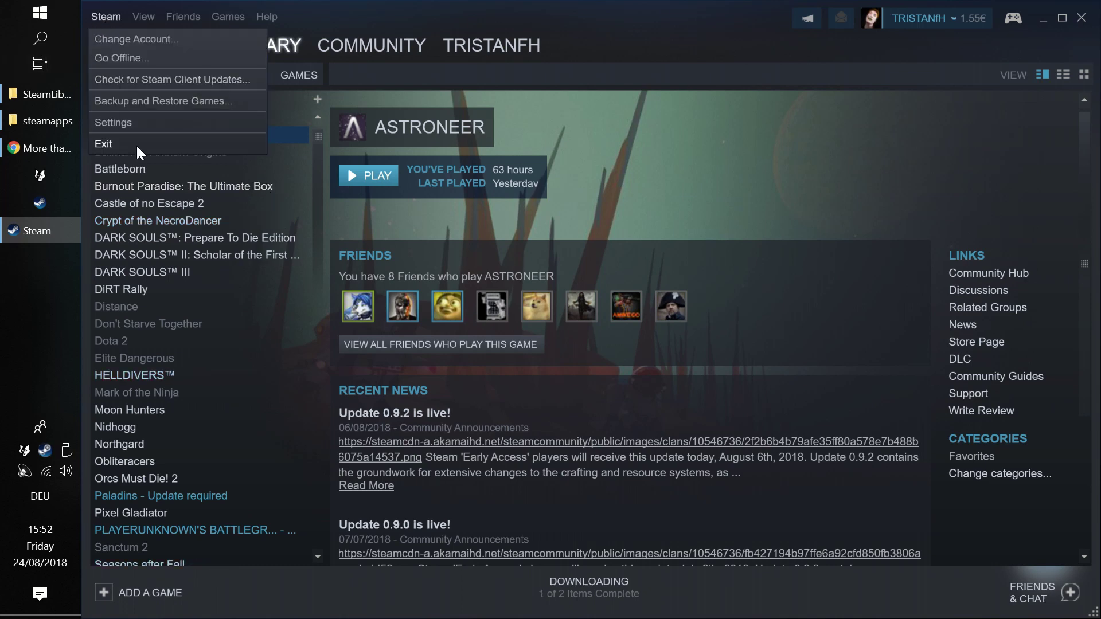
pyautogui.click(132, 122)
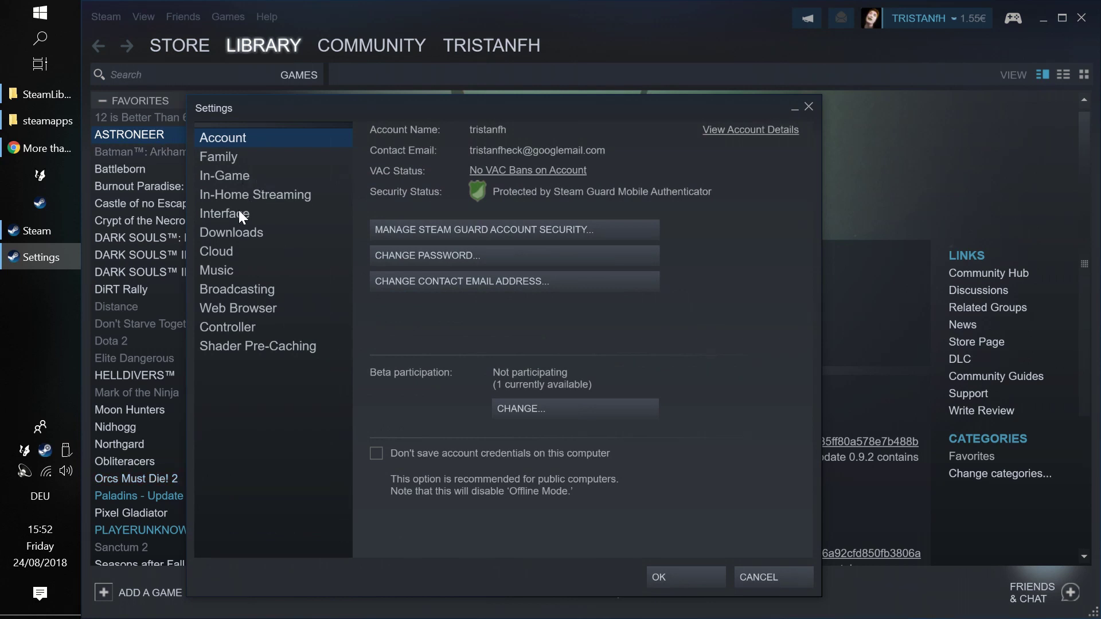
pyautogui.click(222, 237)
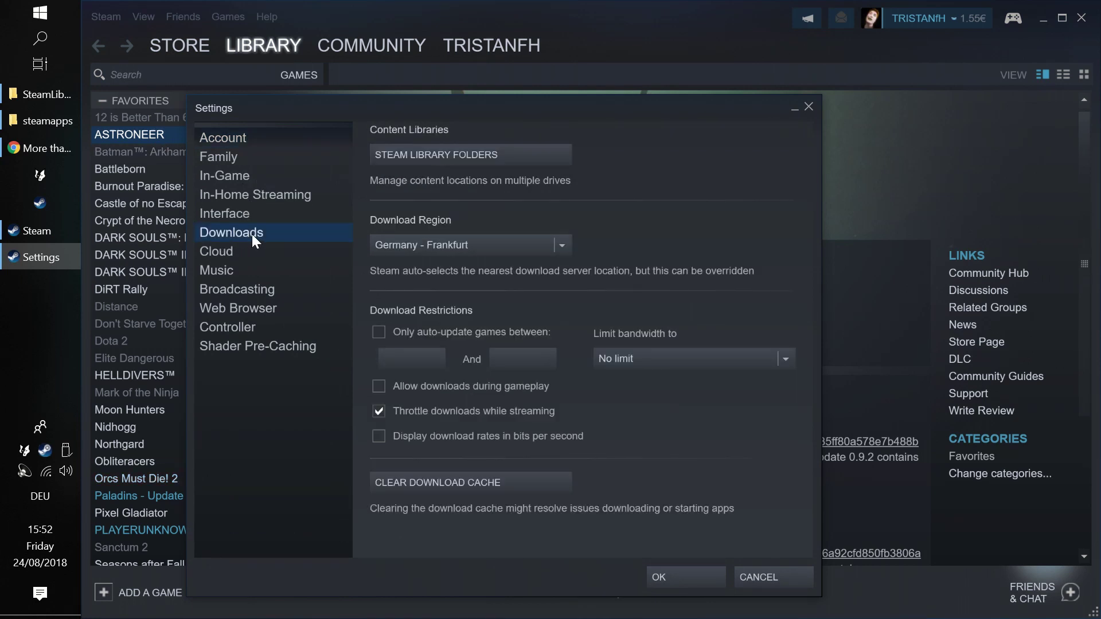
pyautogui.click(464, 159)
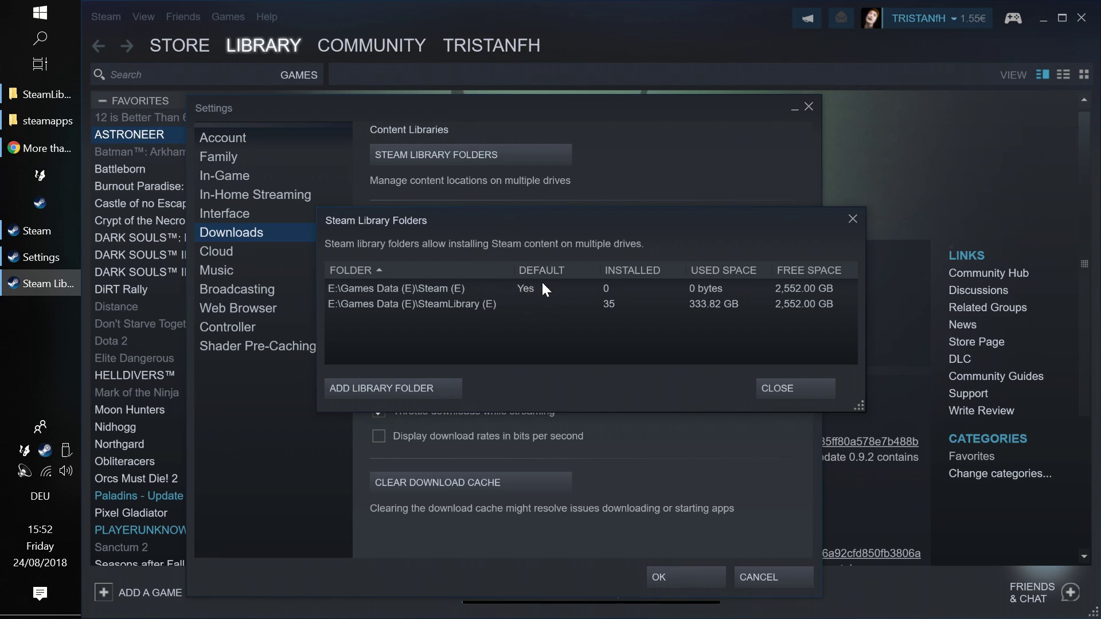
pyautogui.click(606, 285)
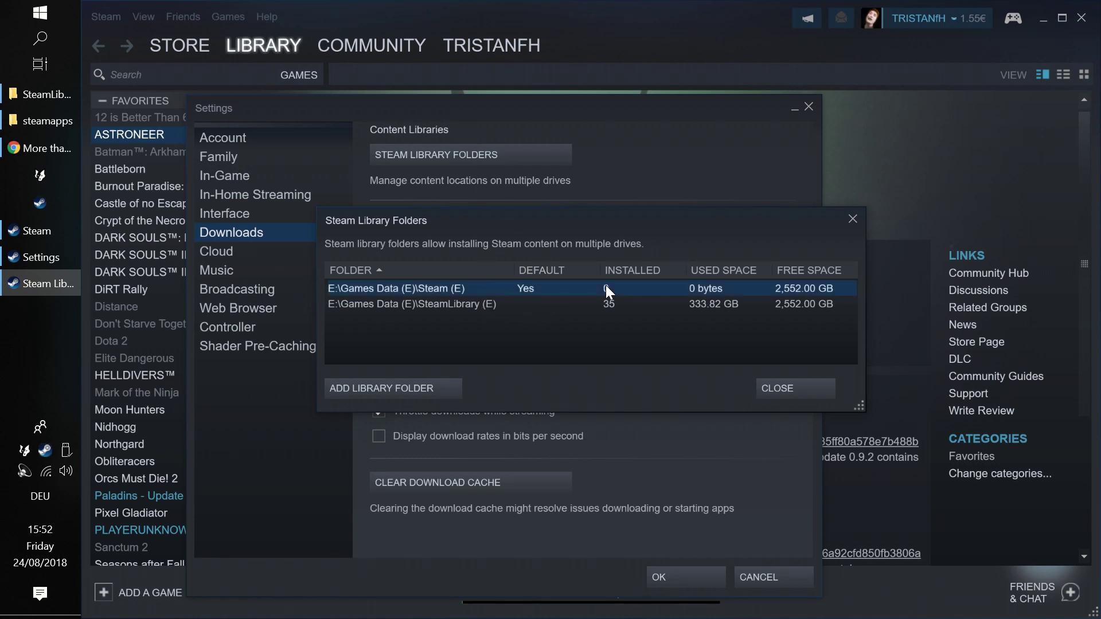
pyautogui.click(582, 305)
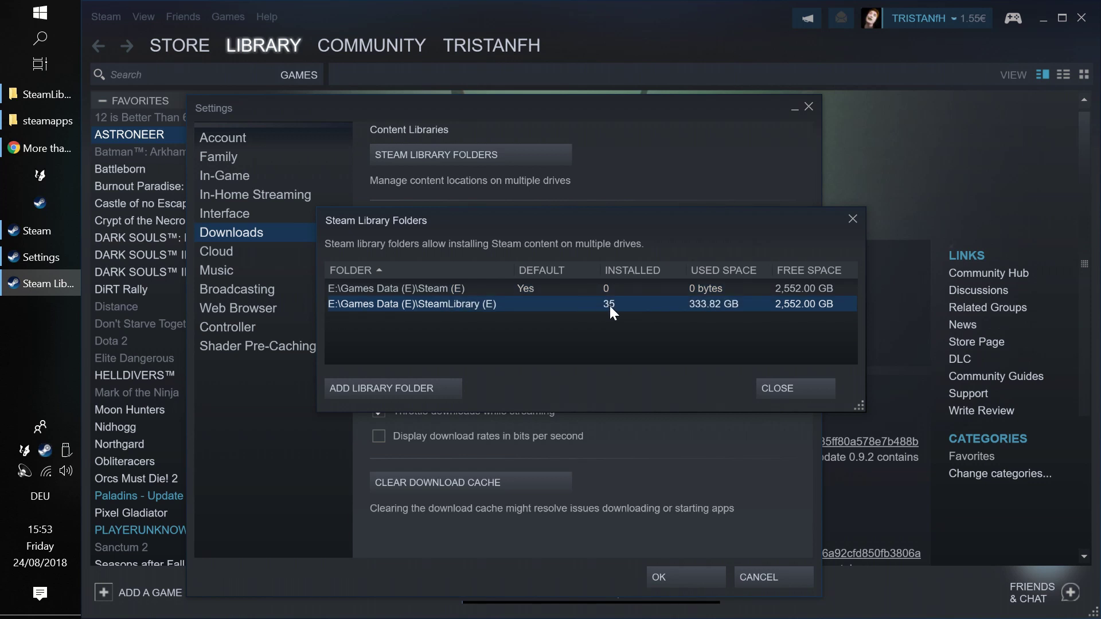
pyautogui.rightClick(564, 309)
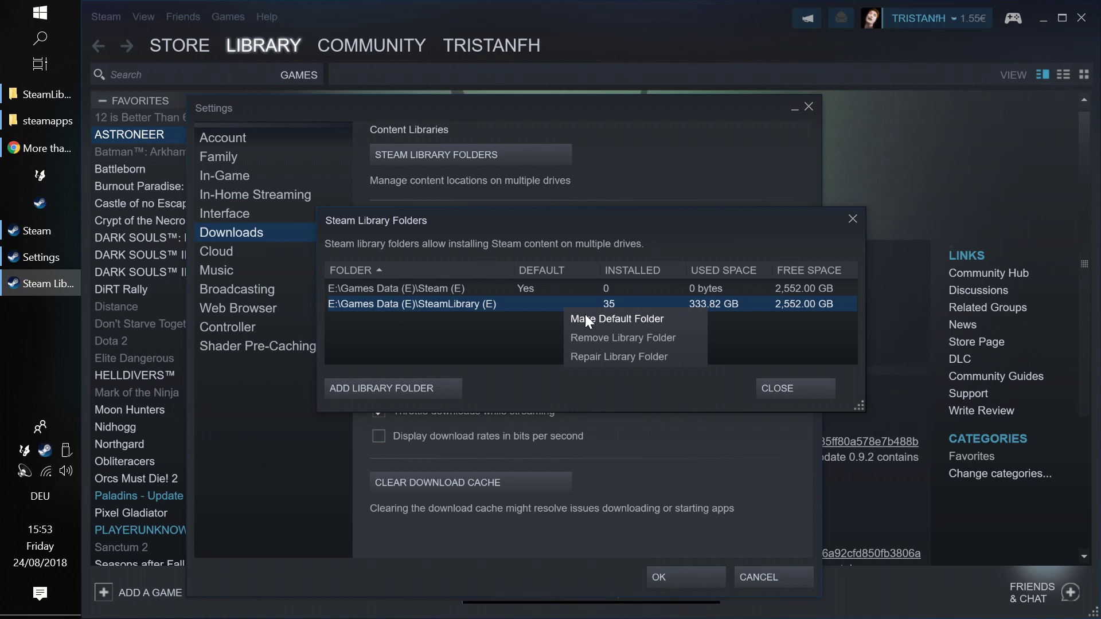
pyautogui.click(589, 319)
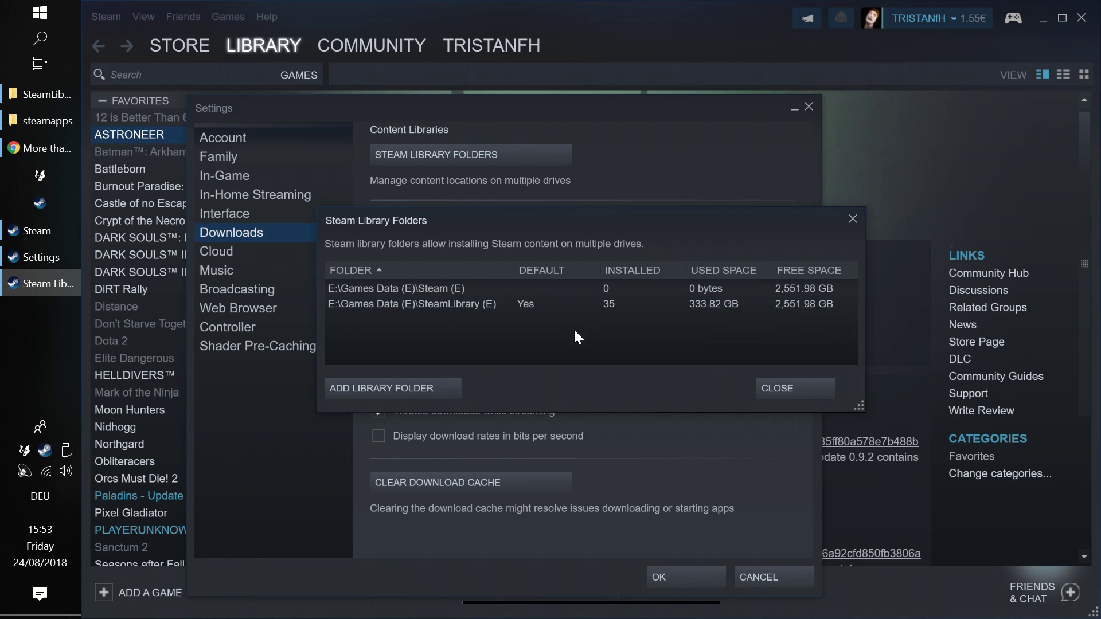
pyautogui.click(798, 388)
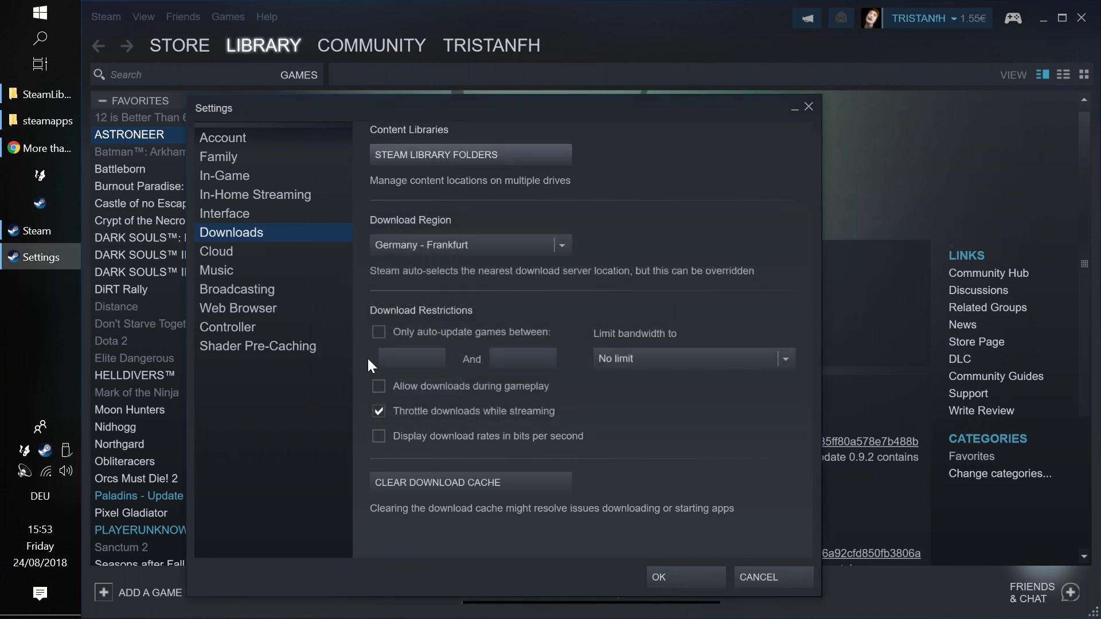
# - Start installing Don't Starve Together and keep SteamLibrary (E) as its install location
pyautogui.click(160, 325)
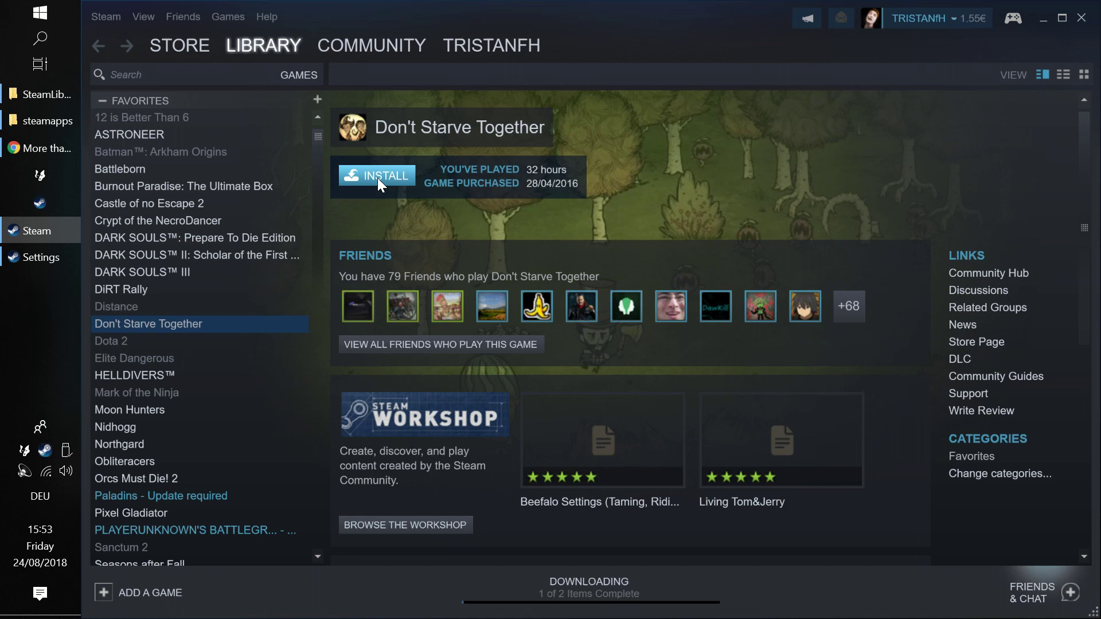
pyautogui.click(377, 178)
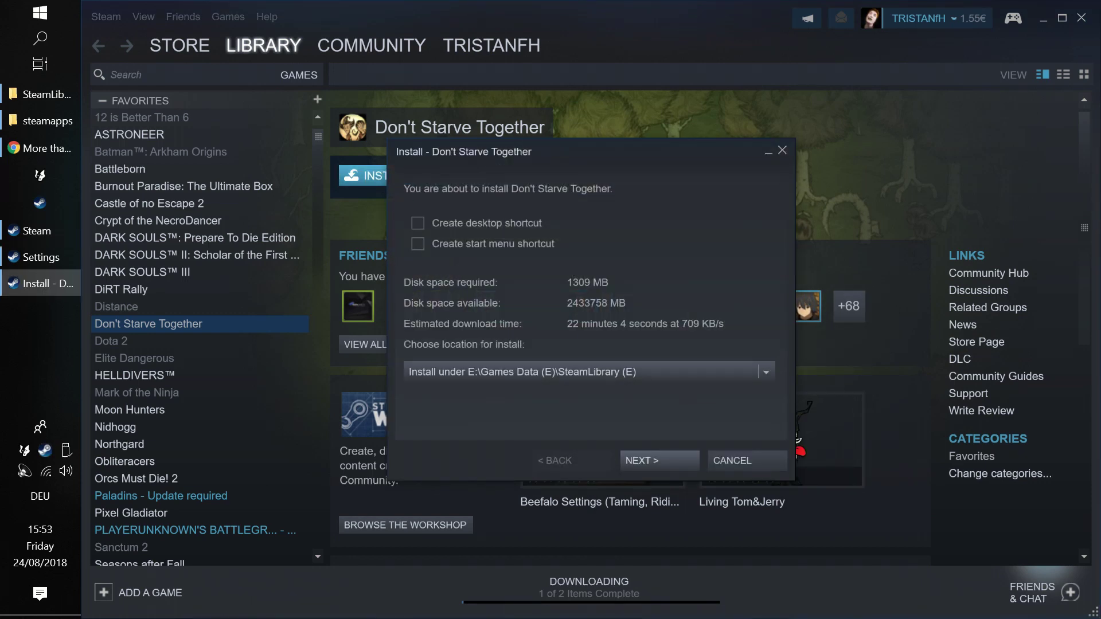
pyautogui.click(759, 376)
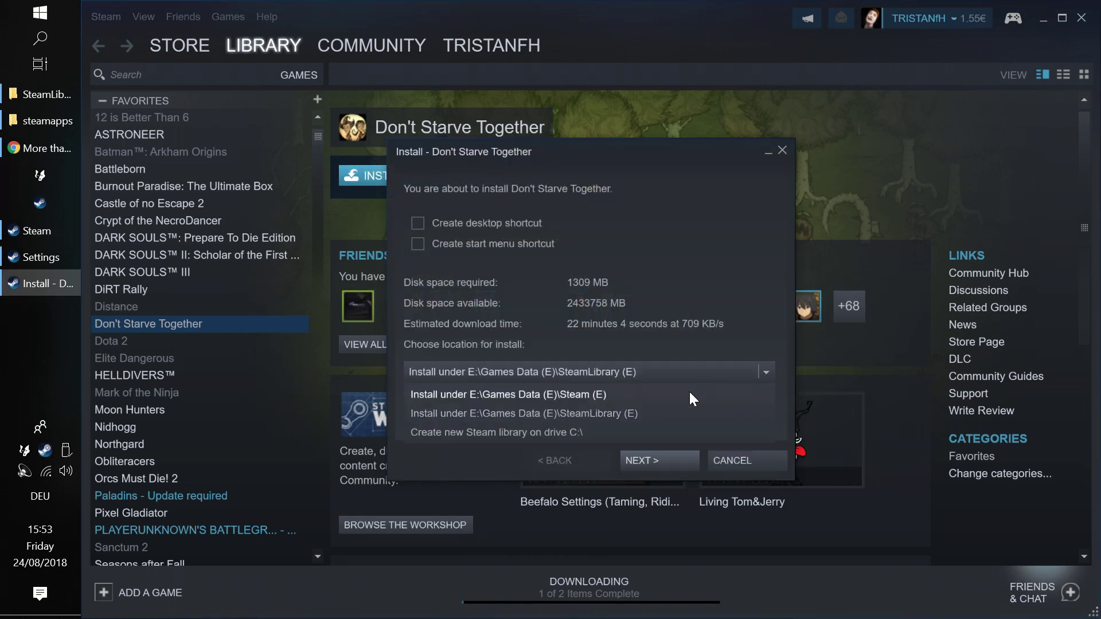
pyautogui.click(763, 371)
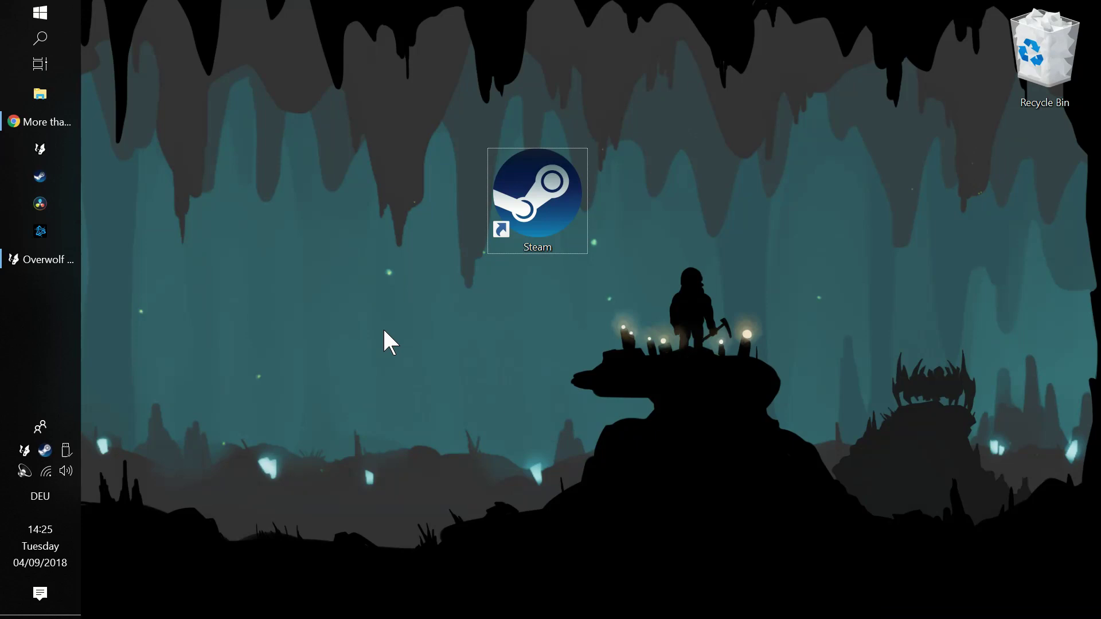
# - Bring back the 'More than 1 steam library on same drive' guide and scroll it back to the top
pyautogui.click(67, 127)
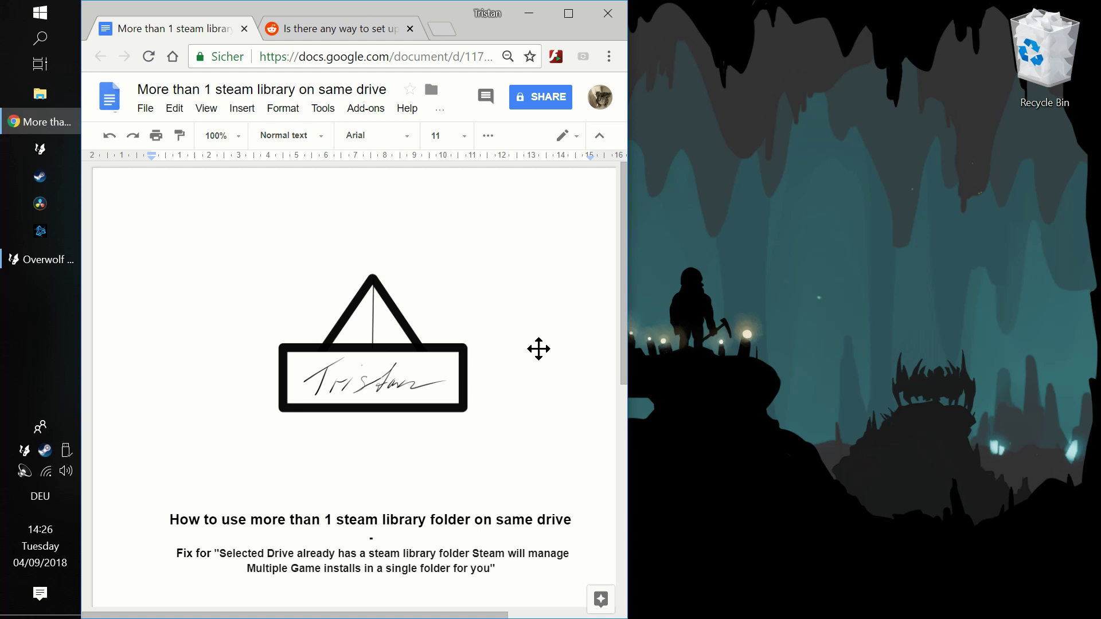
pyautogui.scroll(-6, 539, 349)
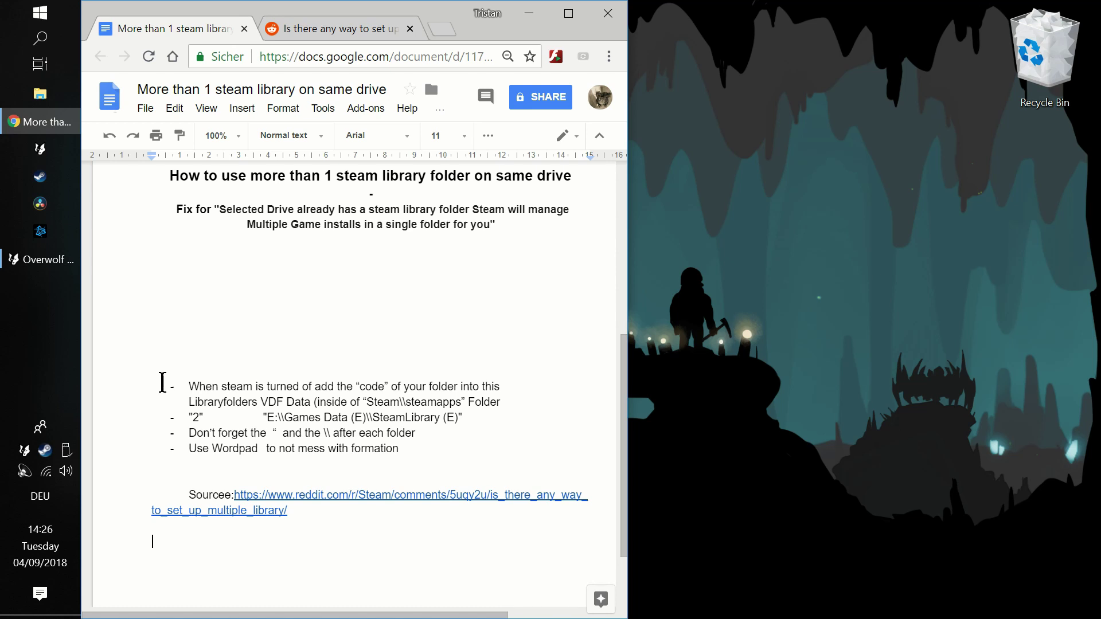
pyautogui.hotkey('ctrl', 'z')
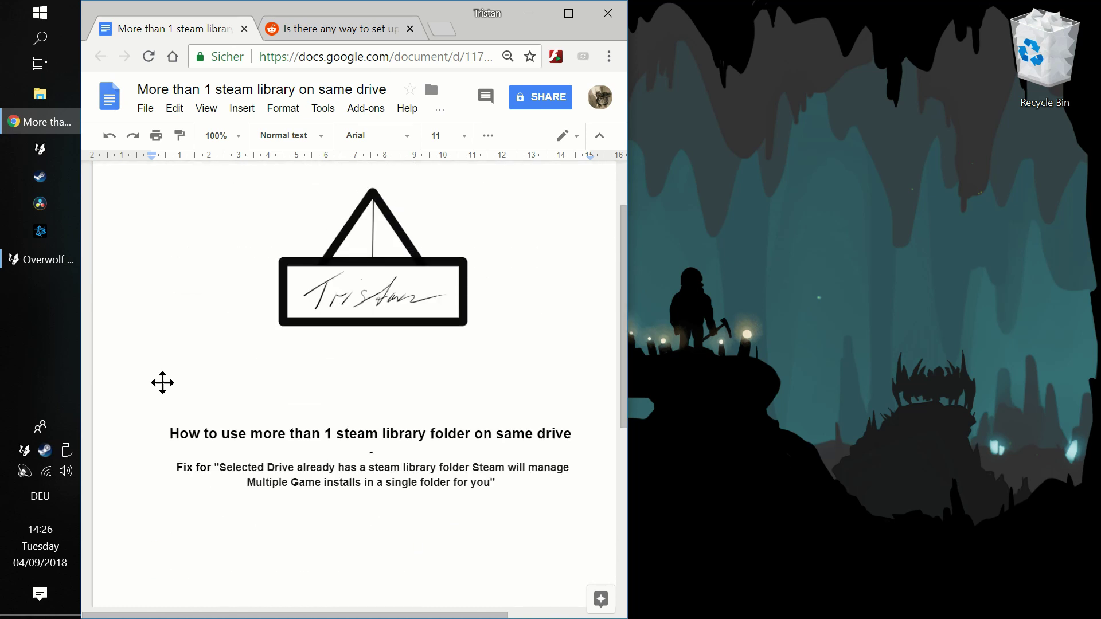
pyautogui.scroll(2, 162, 382)
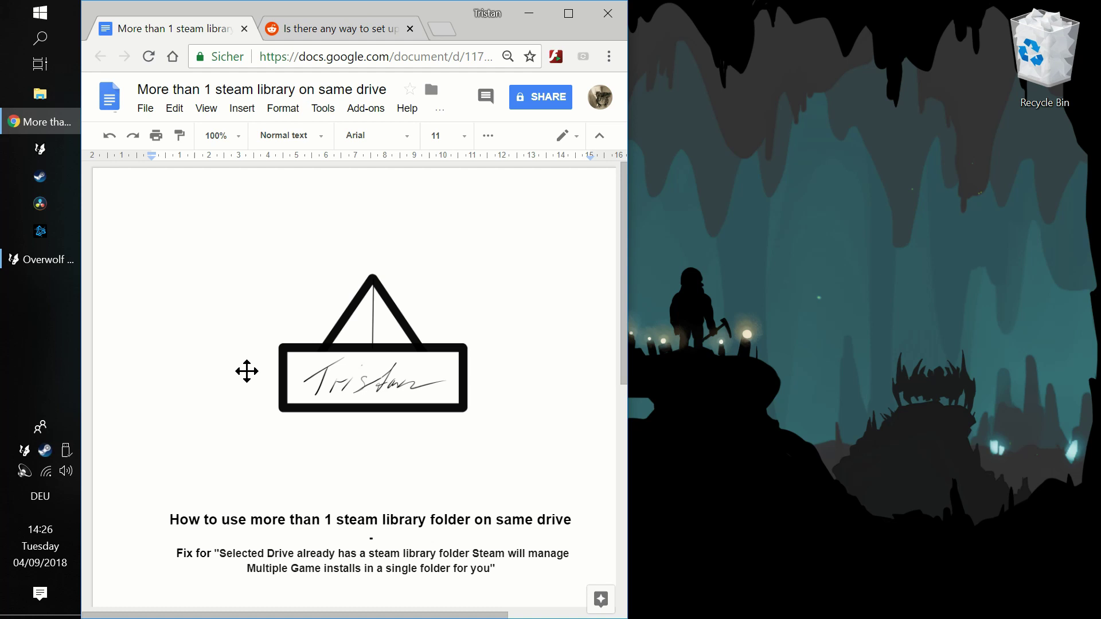
pyautogui.click(355, 30)
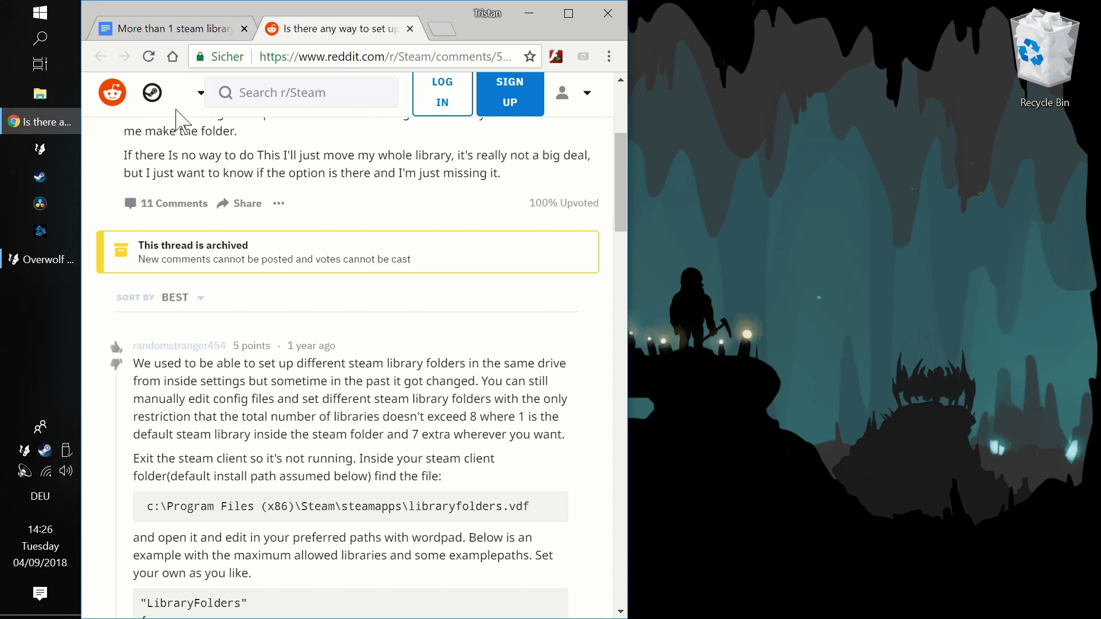
pyautogui.click(191, 43)
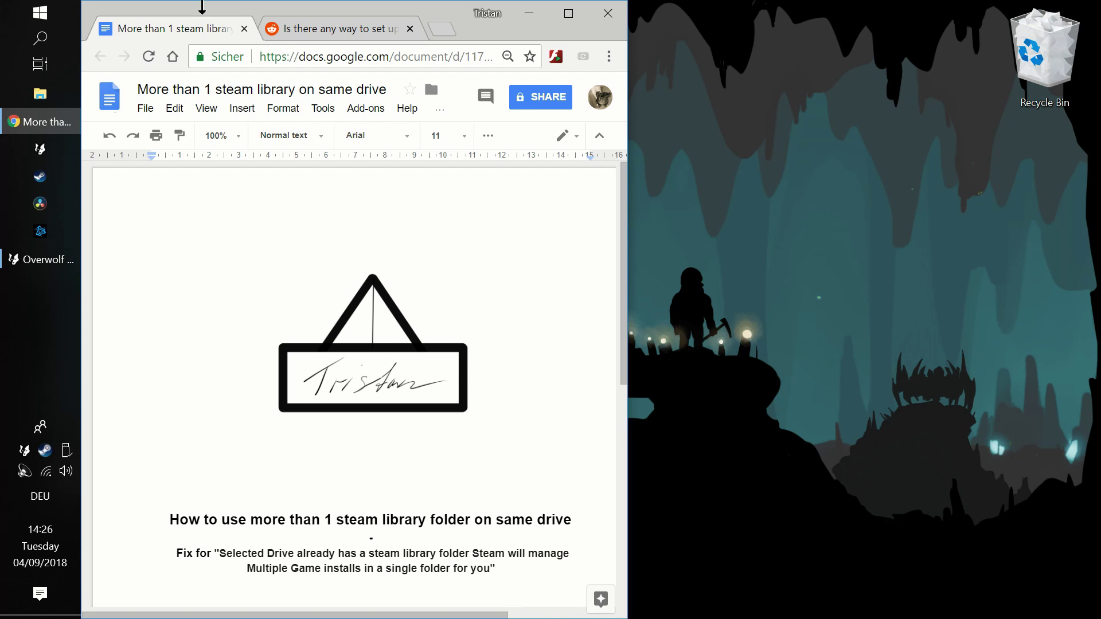
# - Open File Explorer and browse from Local Disk (C:) to HDD 3TB (E:), showing Games Data (E)
pyautogui.click(41, 93)
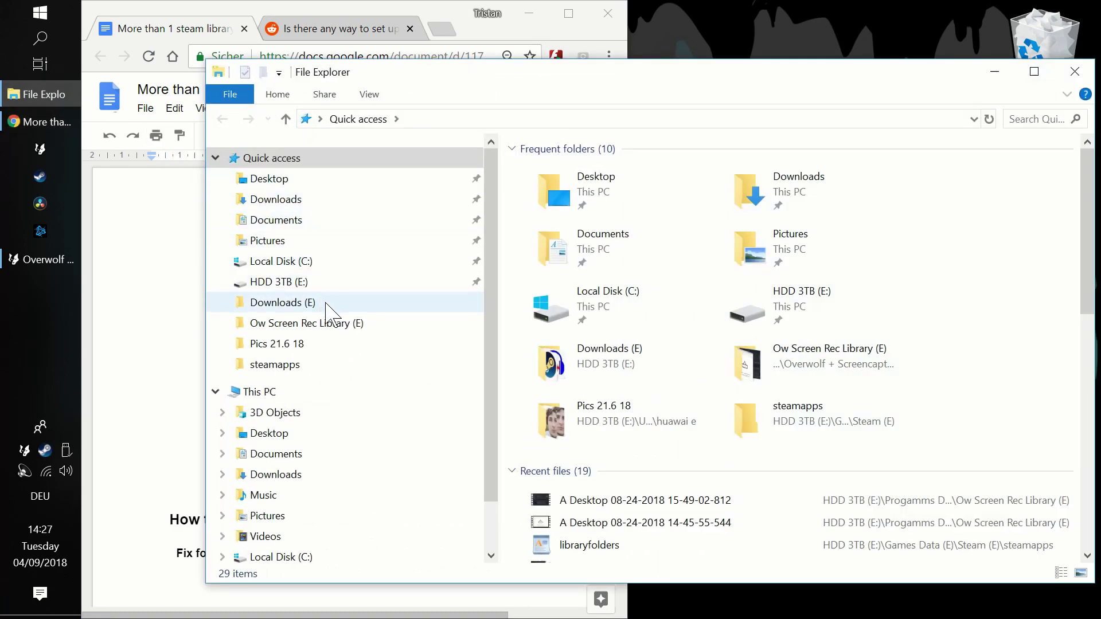
pyautogui.click(303, 263)
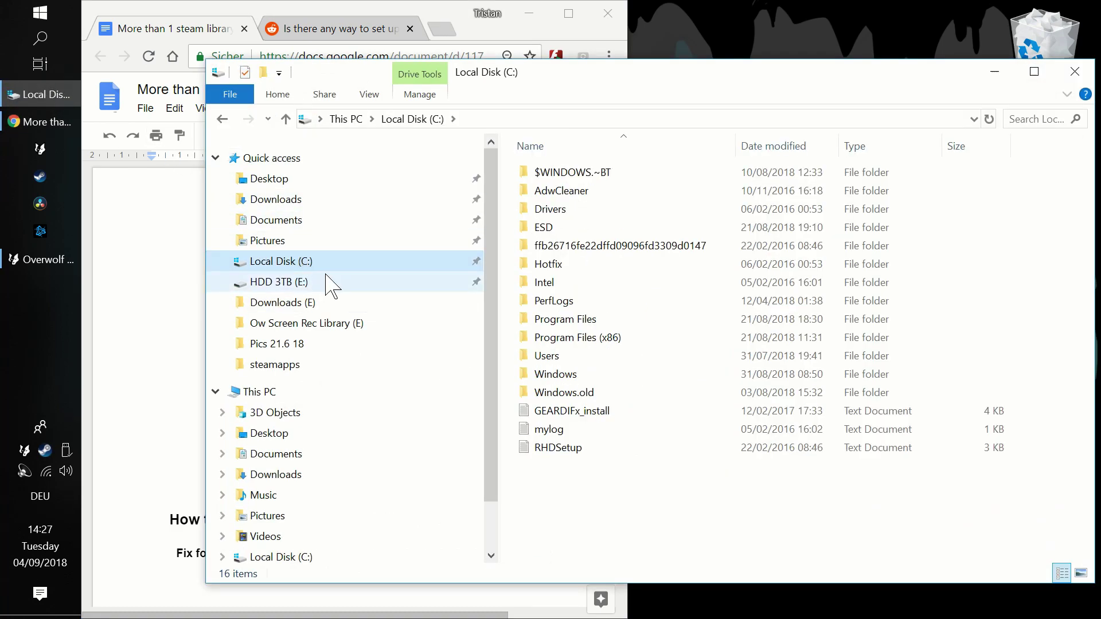
pyautogui.click(324, 294)
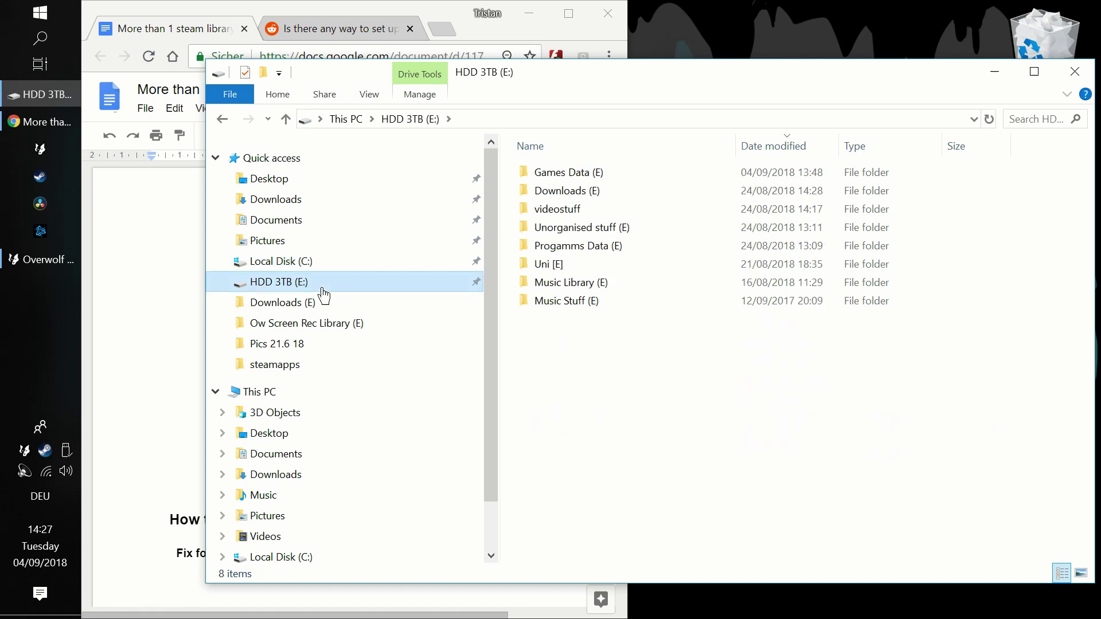